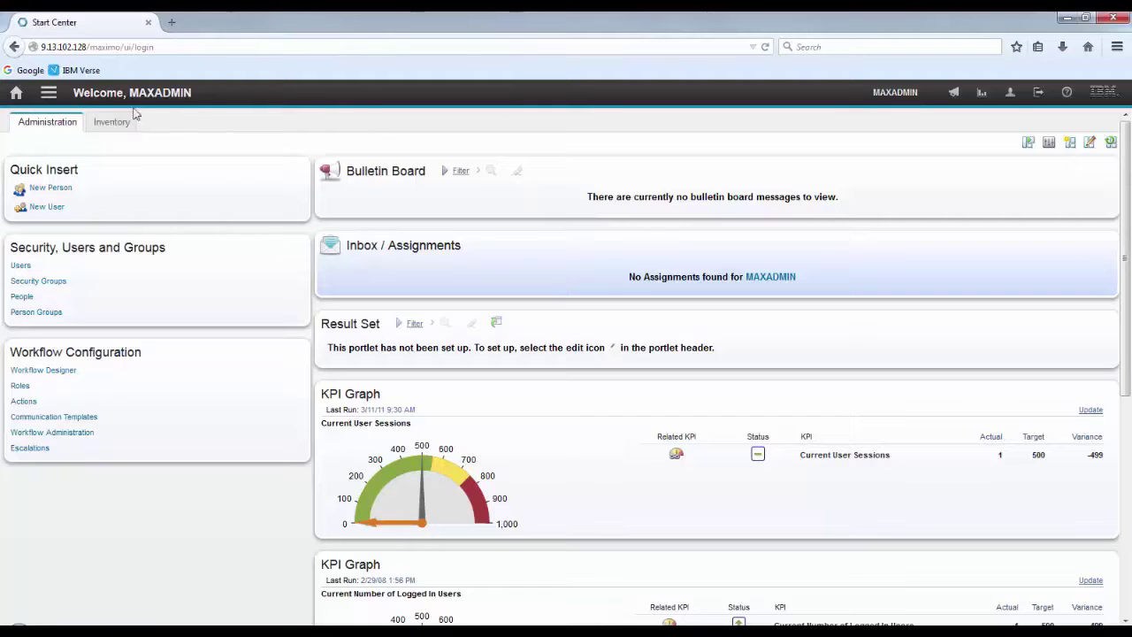
# Open the Domains application from the platform configuration applications
pyautogui.click(49, 95)
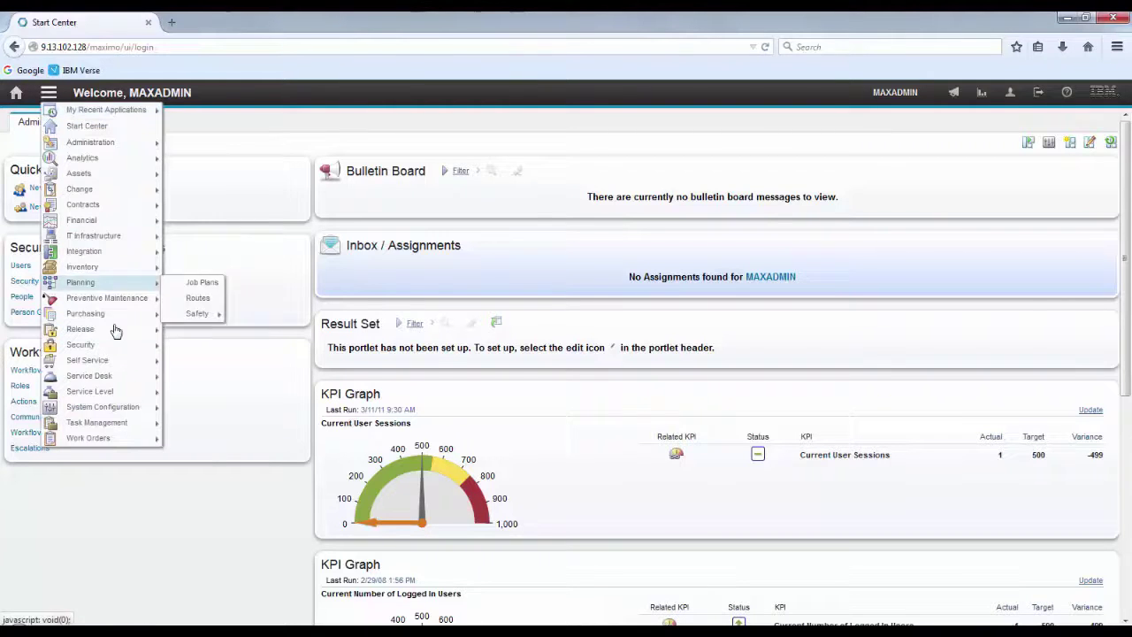
pyautogui.moveTo(119, 409)
pyautogui.moveTo(217, 407)
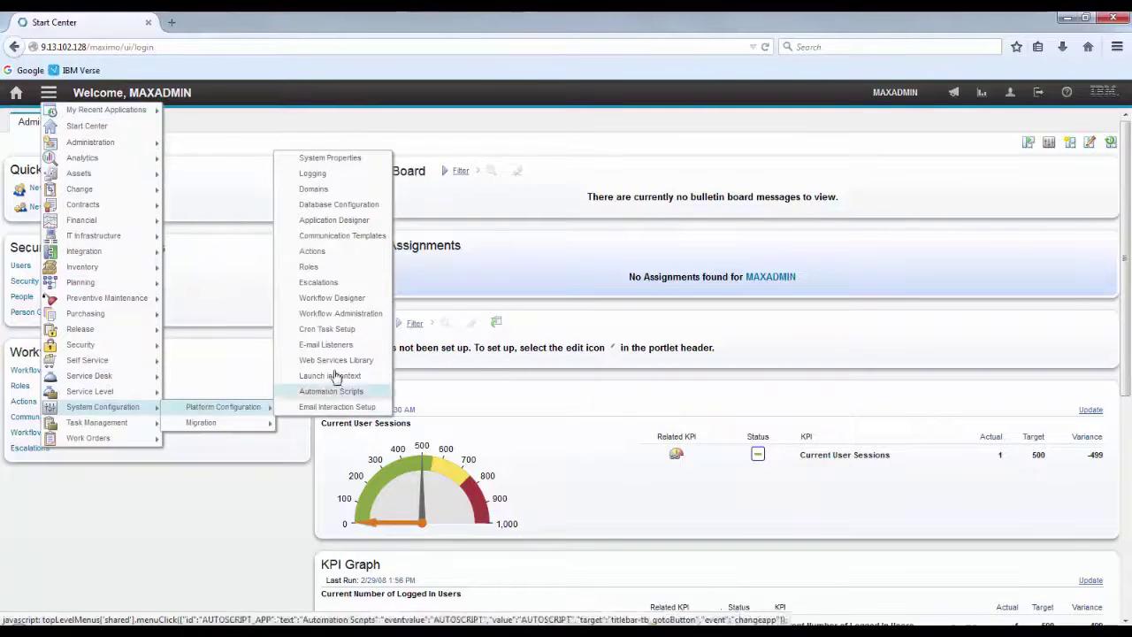
pyautogui.click(317, 189)
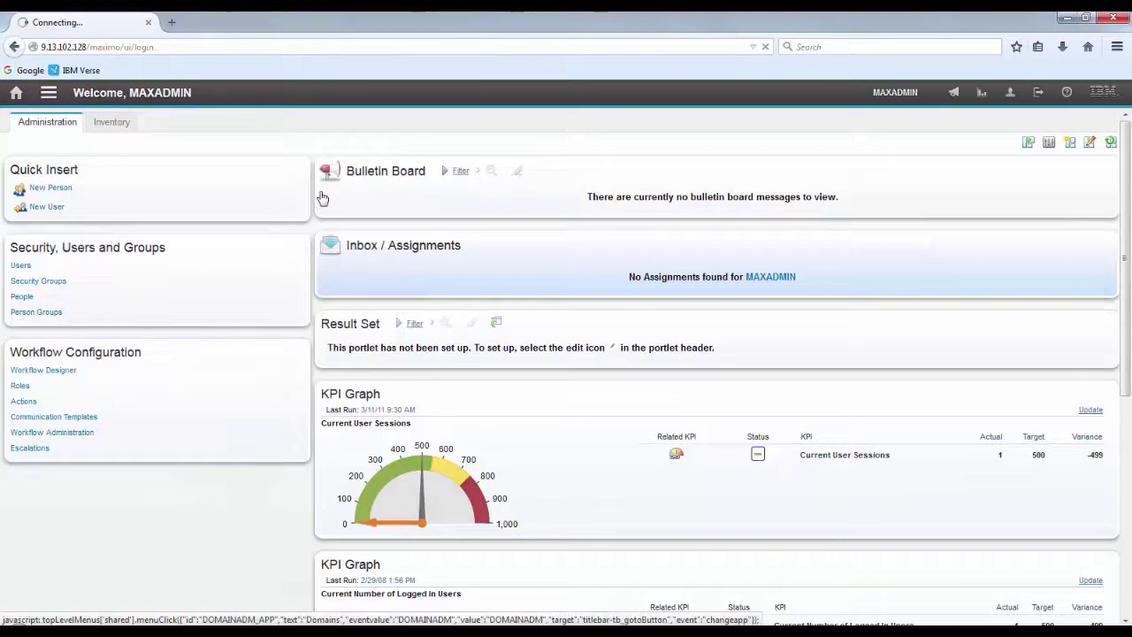
# Create a new ALN domain named DEPARTMENT with the description Department and the data type UPPER
pyautogui.scroll(-3, 610, 300)
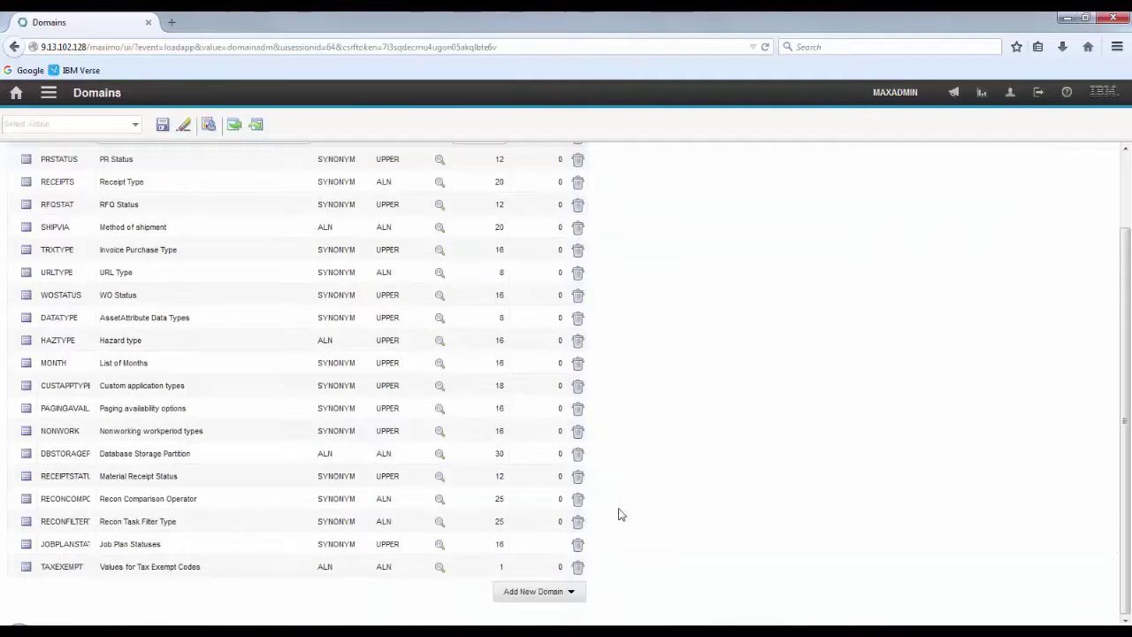
pyautogui.click(672, 539)
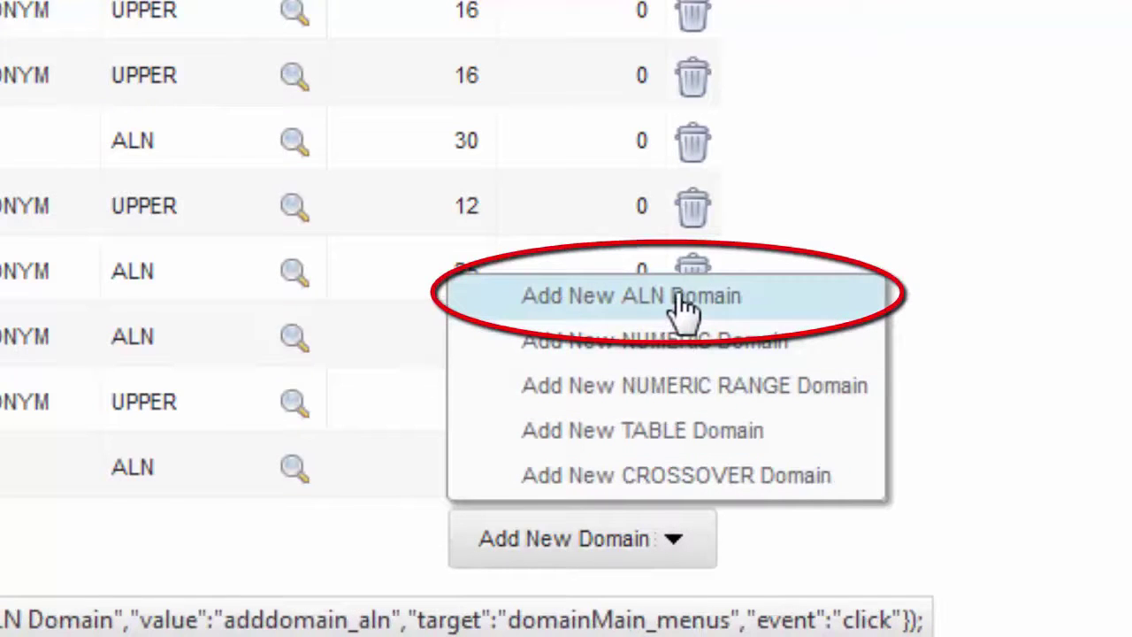
pyautogui.click(778, 314)
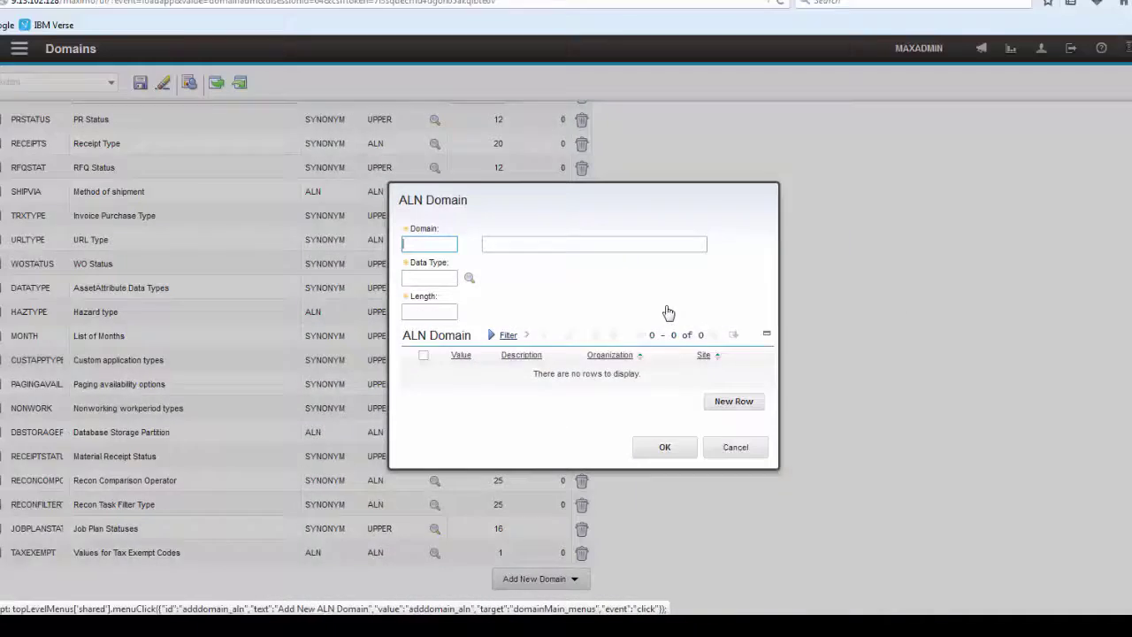
pyautogui.write('department')
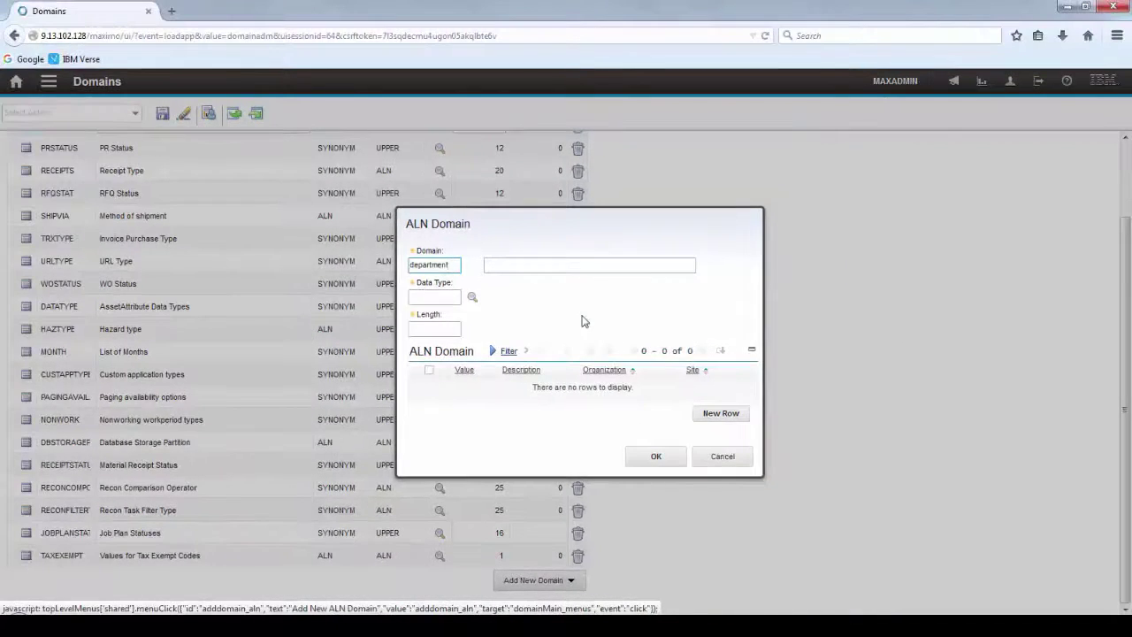
pyautogui.press('Tab')
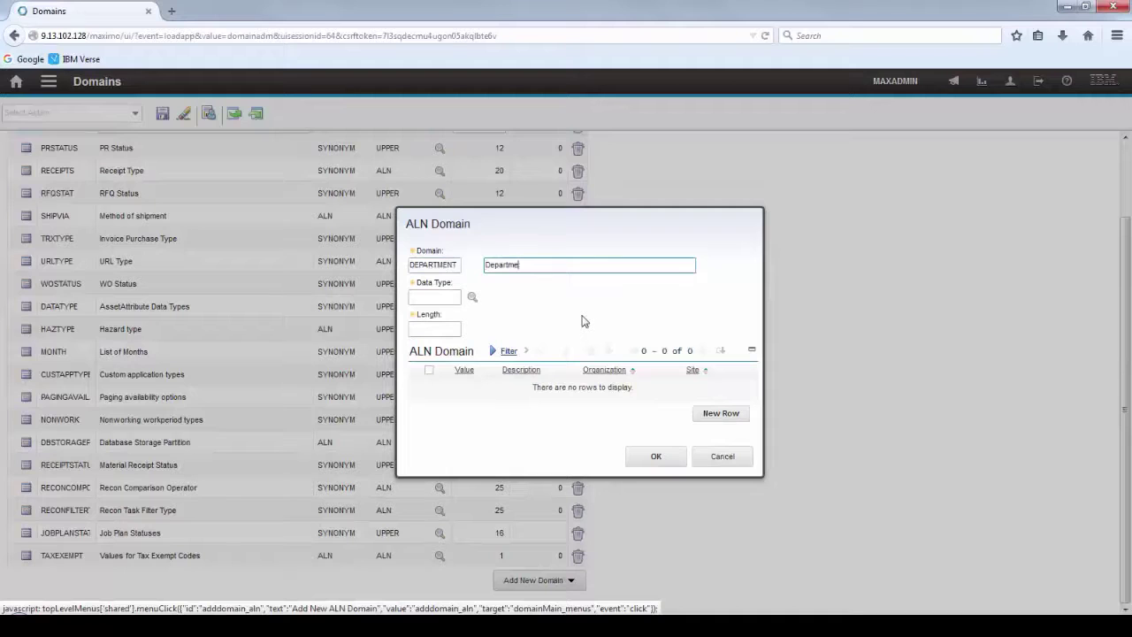
pyautogui.press('Tab')
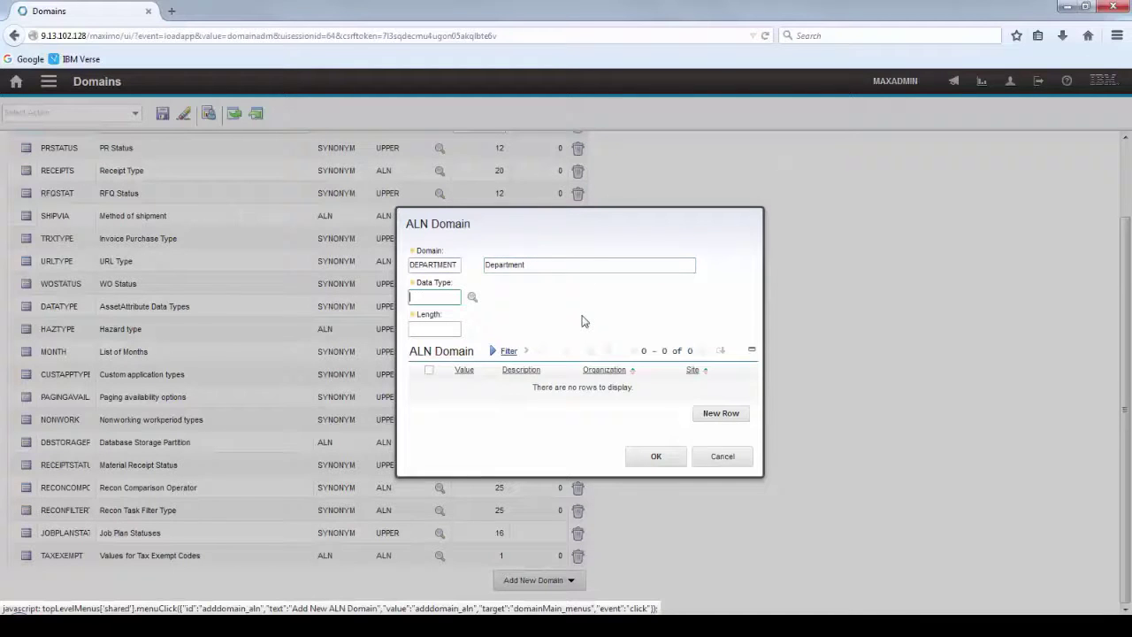
pyautogui.click(470, 297)
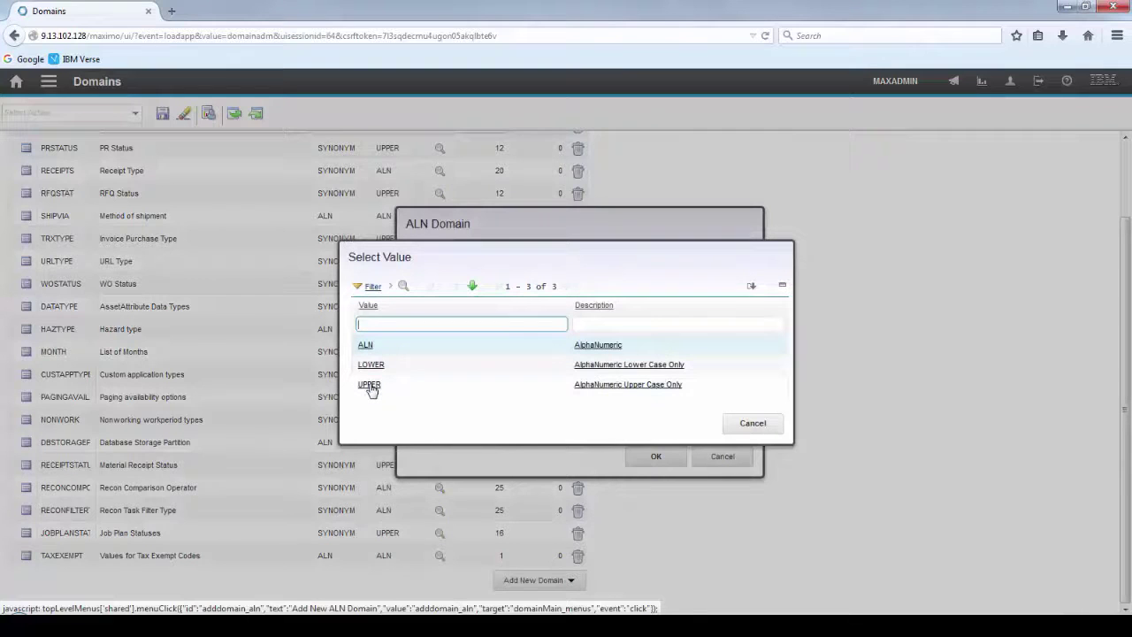
pyautogui.click(369, 385)
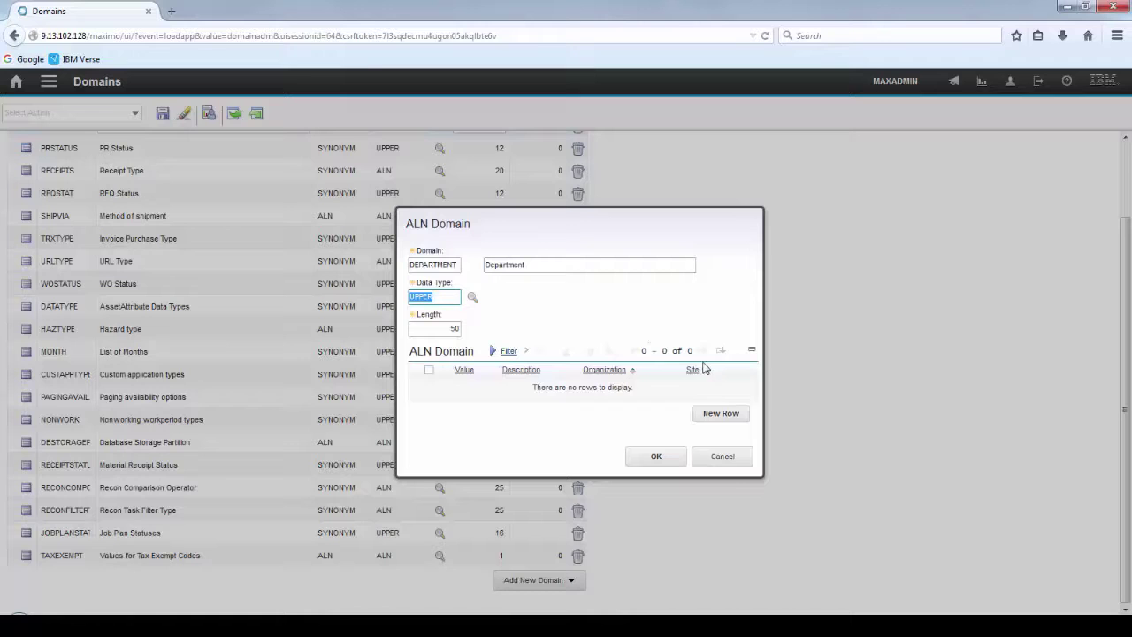
# Add a first row to the DEPARTMENT domain with IT as both value and description
pyautogui.click(718, 419)
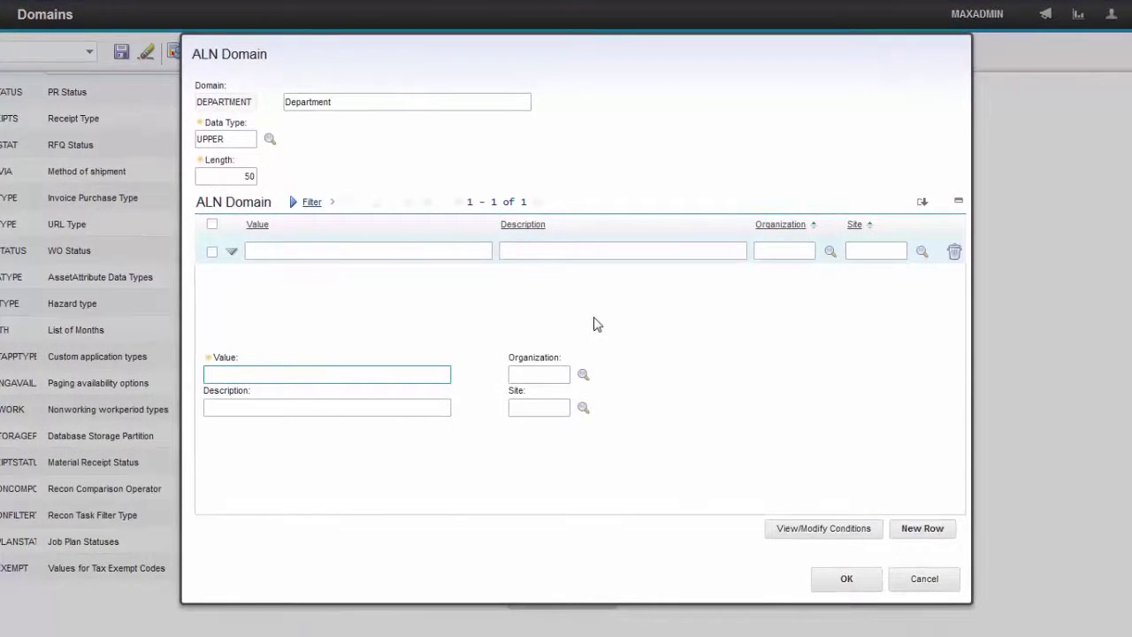
pyautogui.press('Tab')
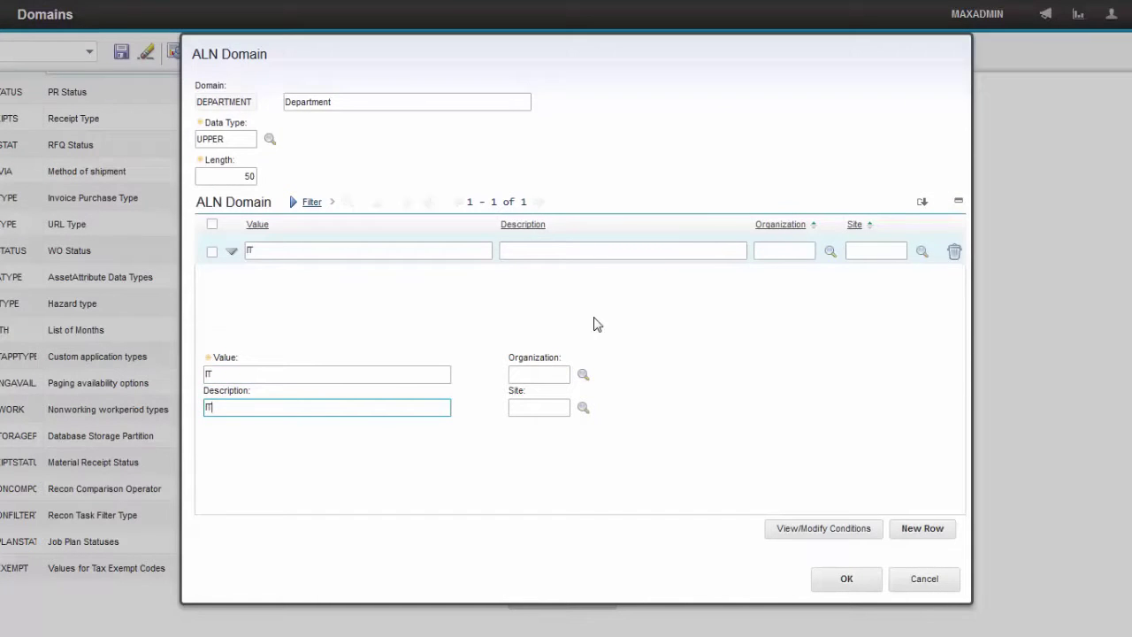
pyautogui.press('Tab')
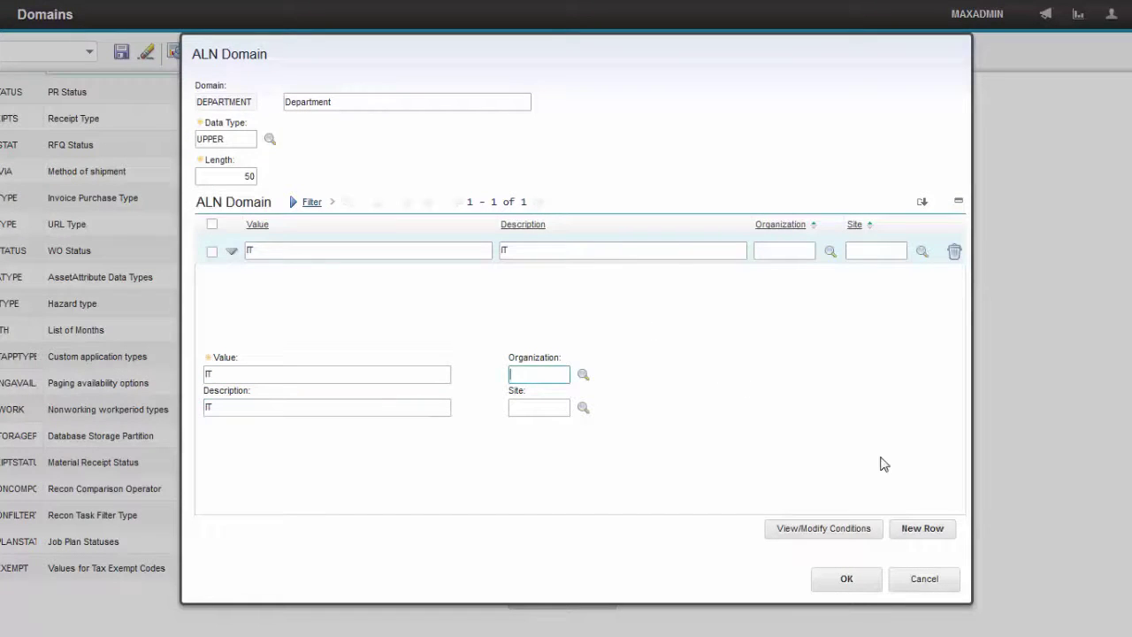
# Add a second row to the domain with the value FINANCIAL and the description Financial
pyautogui.click(916, 527)
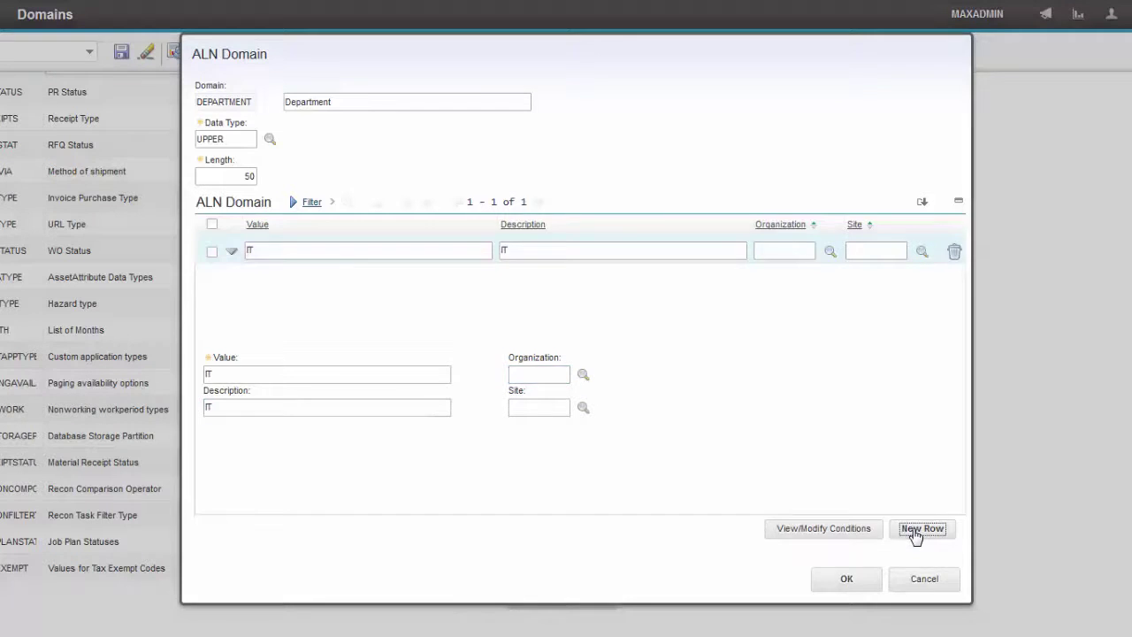
pyautogui.write('Finan')
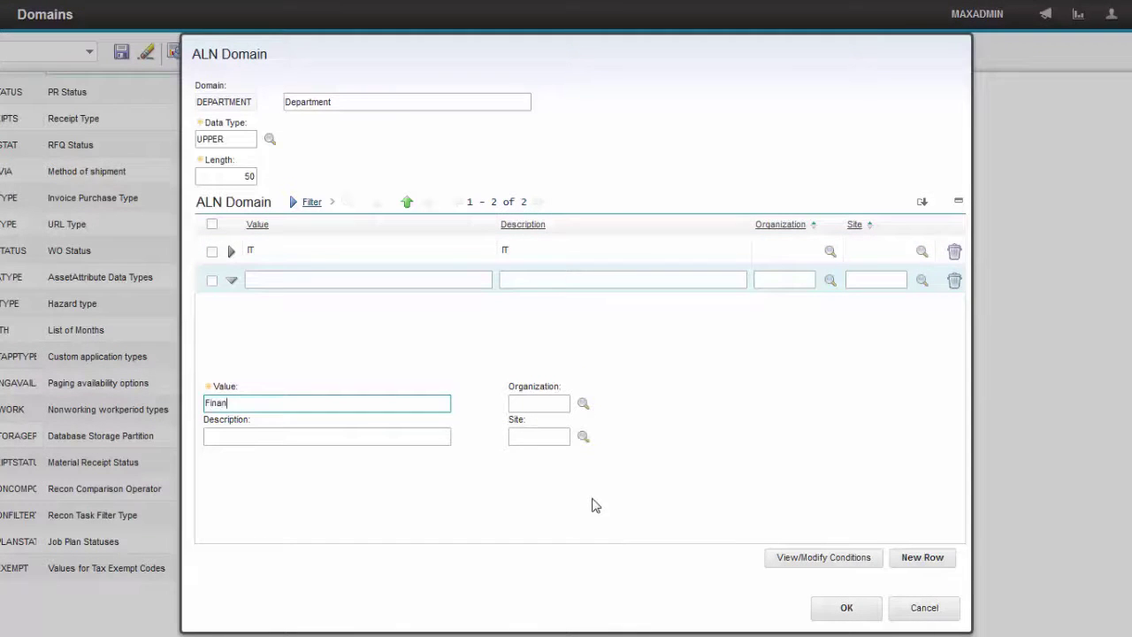
pyautogui.write('cial')
pyautogui.press('Tab')
pyautogui.write('Fin')
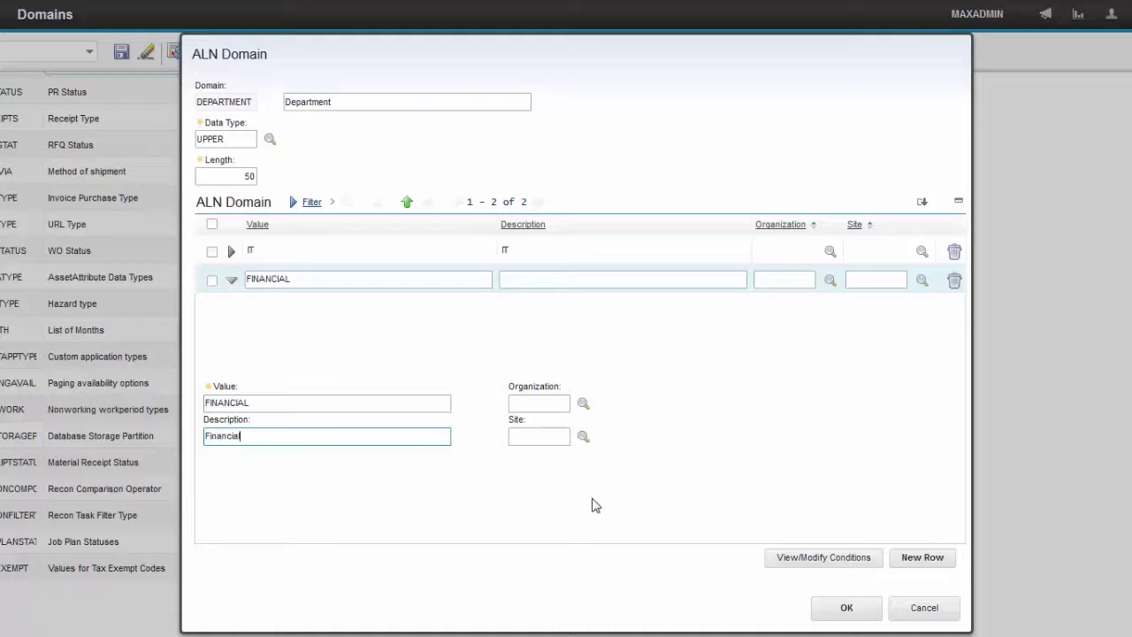
pyautogui.press('Tab')
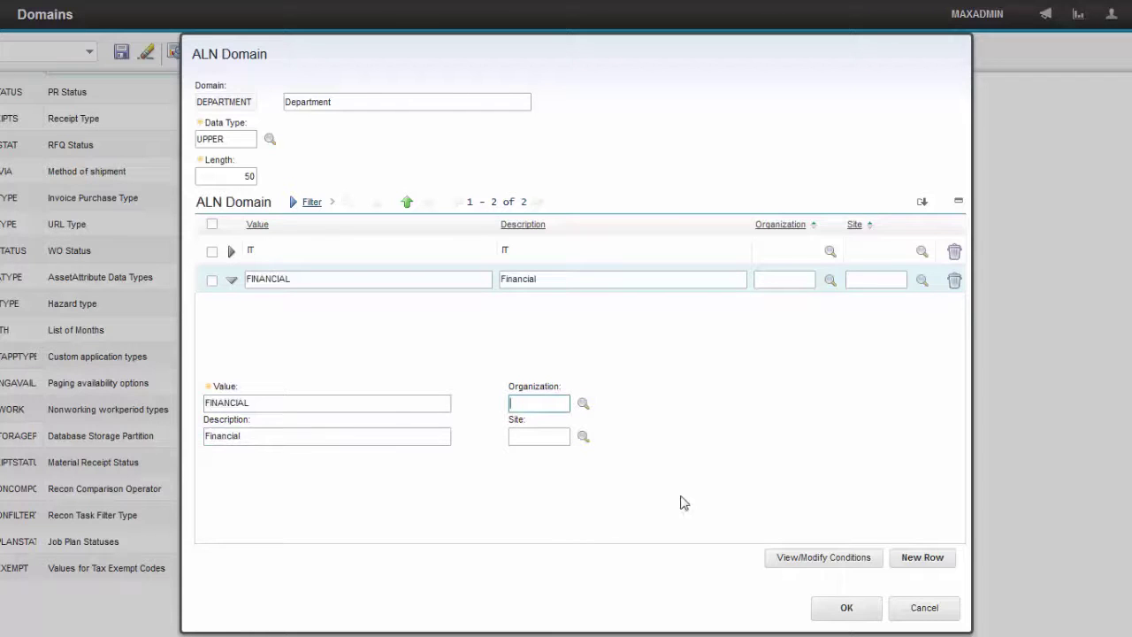
# Add a third row with HR as value and description, then accept and save the new domain
pyautogui.click(920, 558)
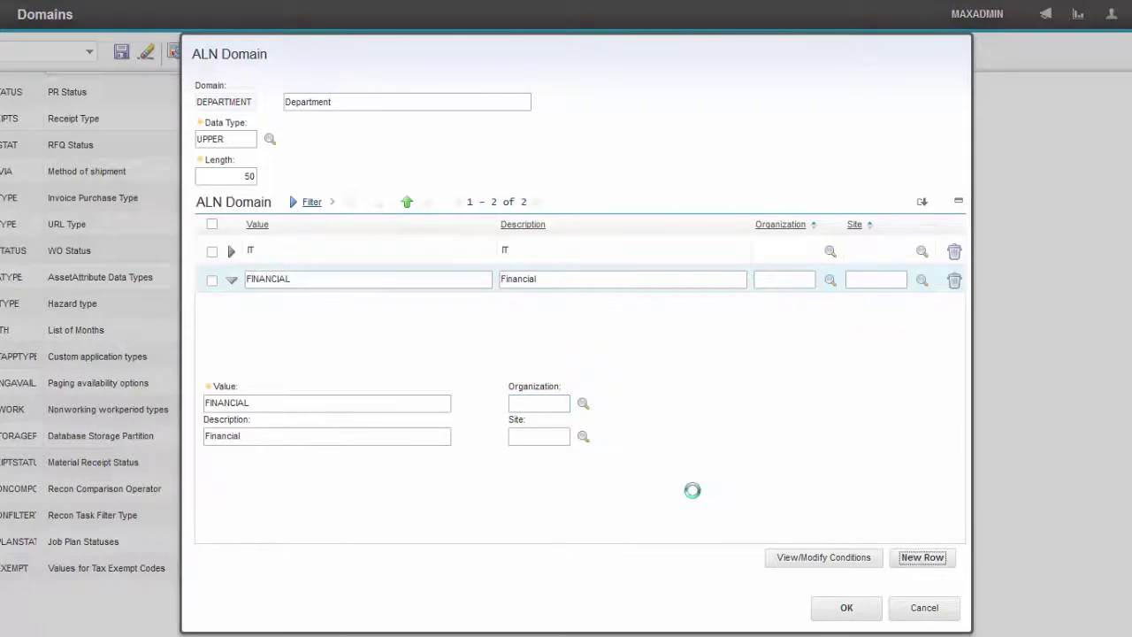
pyautogui.press('Tab')
pyautogui.write('HR')
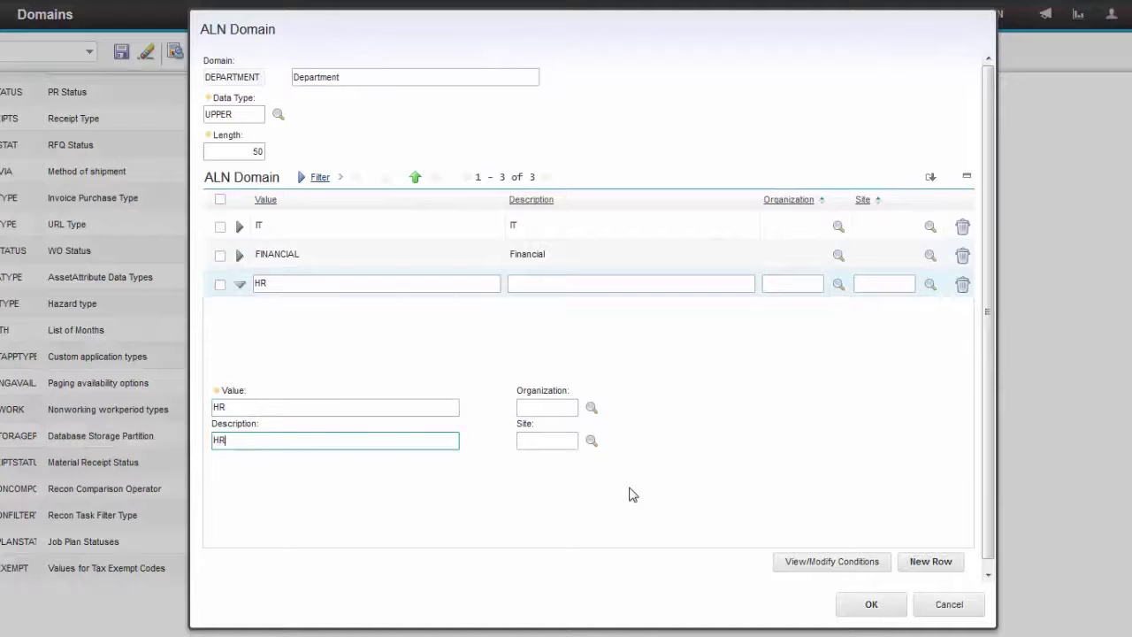
pyautogui.click(870, 604)
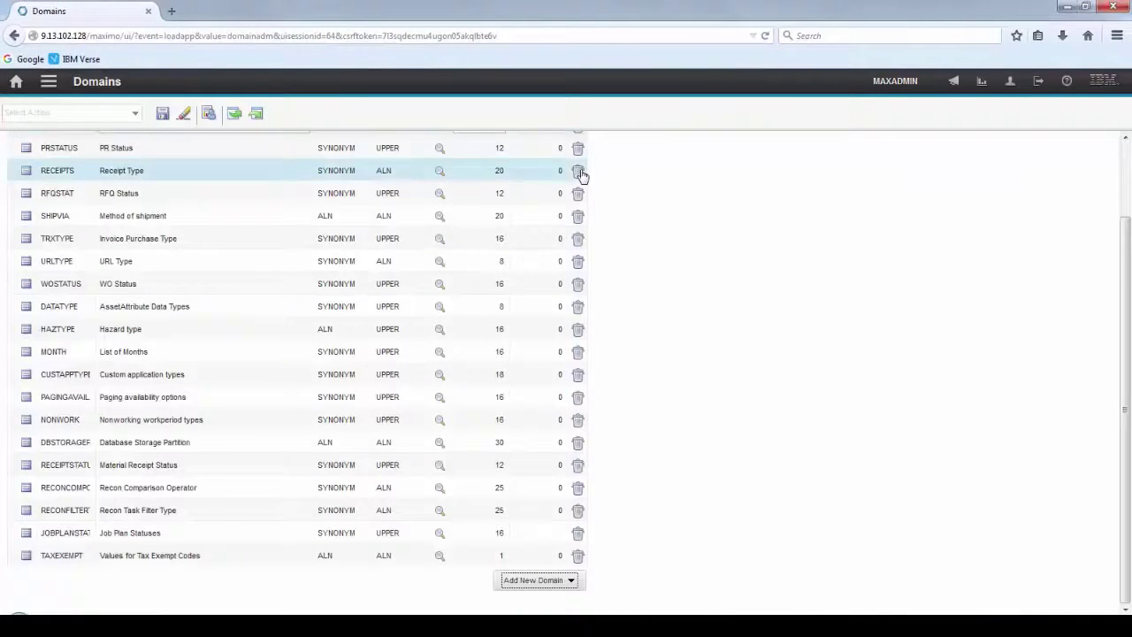
pyautogui.click(162, 117)
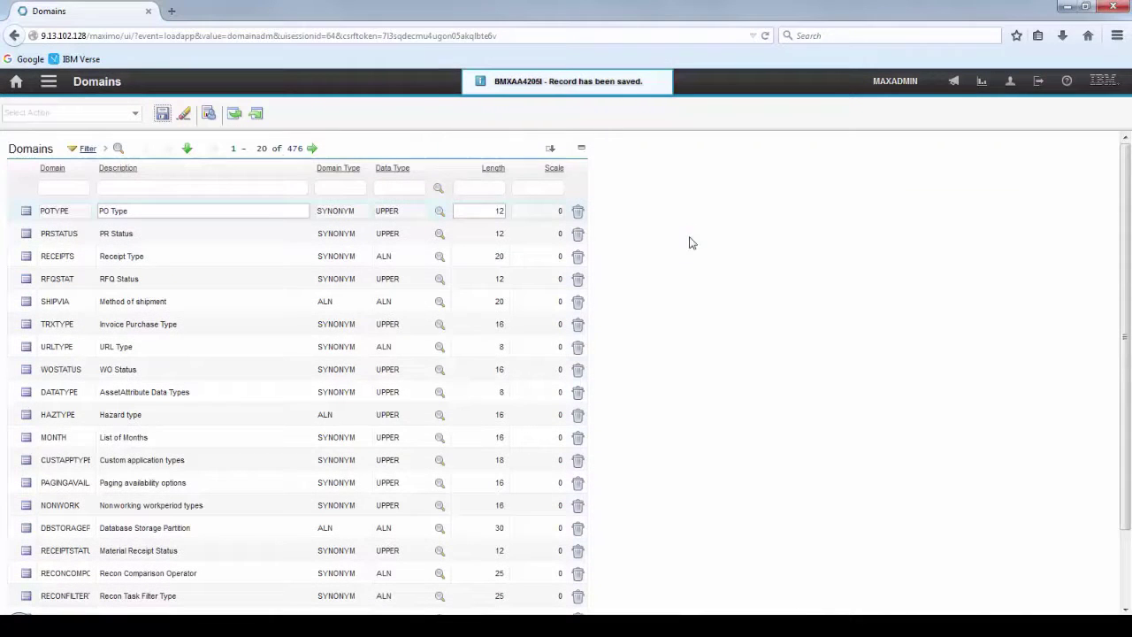
# Filter the domains by "depart" and review the values listed in the DEPARTMENT domain
pyautogui.click(79, 187)
pyautogui.write('depart')
pyautogui.press('Return')
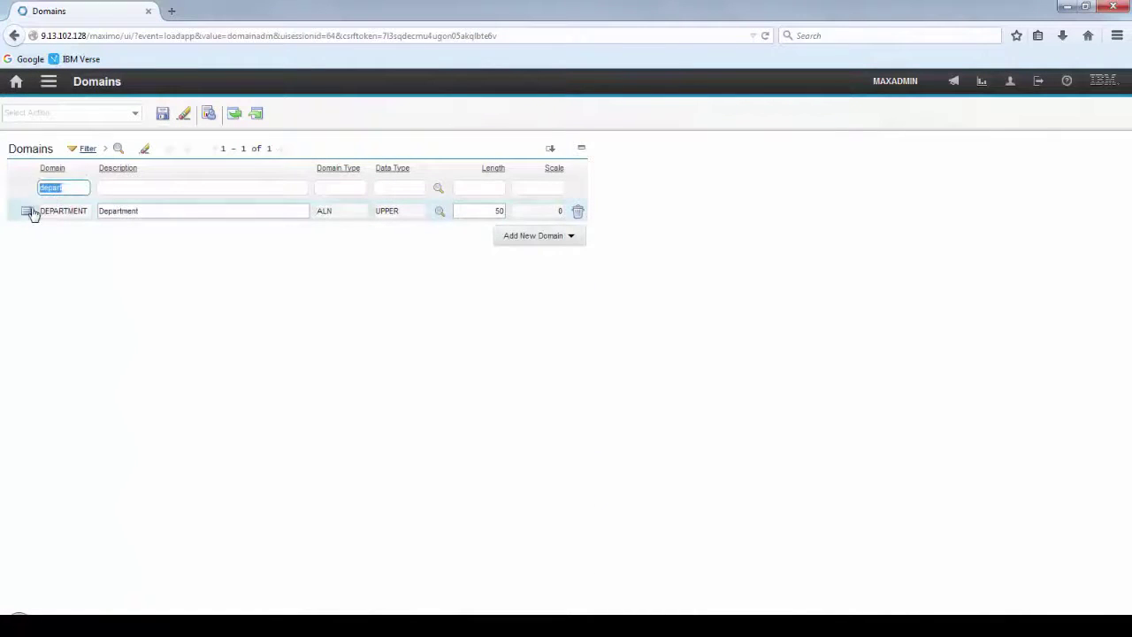
pyautogui.click(27, 212)
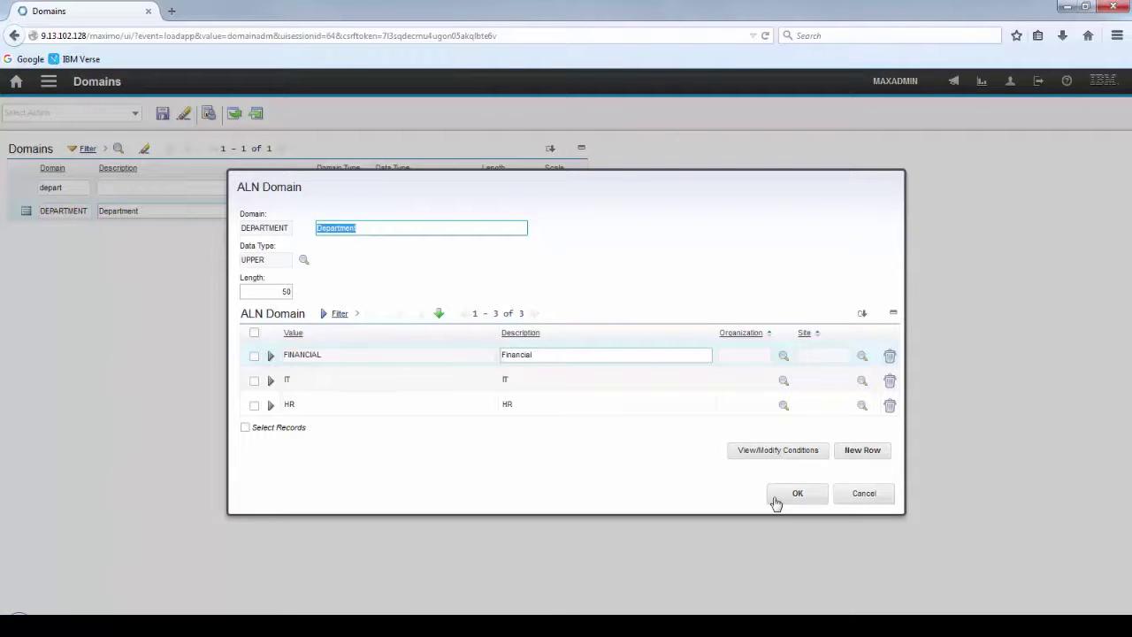
pyautogui.click(789, 496)
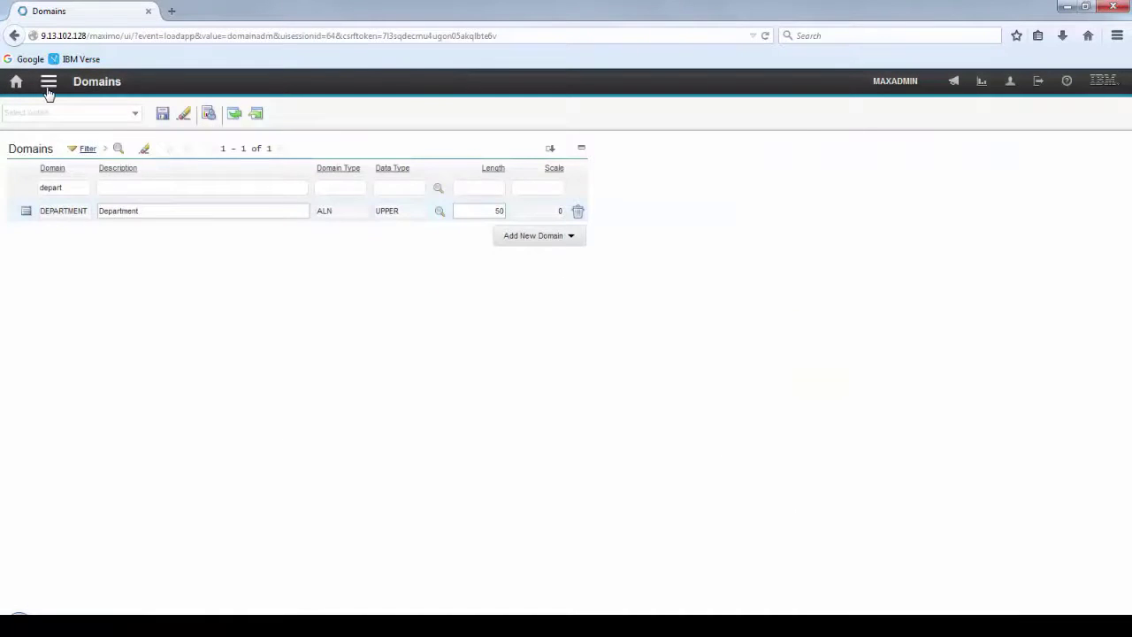
# Open the Database Configuration application from the platform configuration applications
pyautogui.click(48, 87)
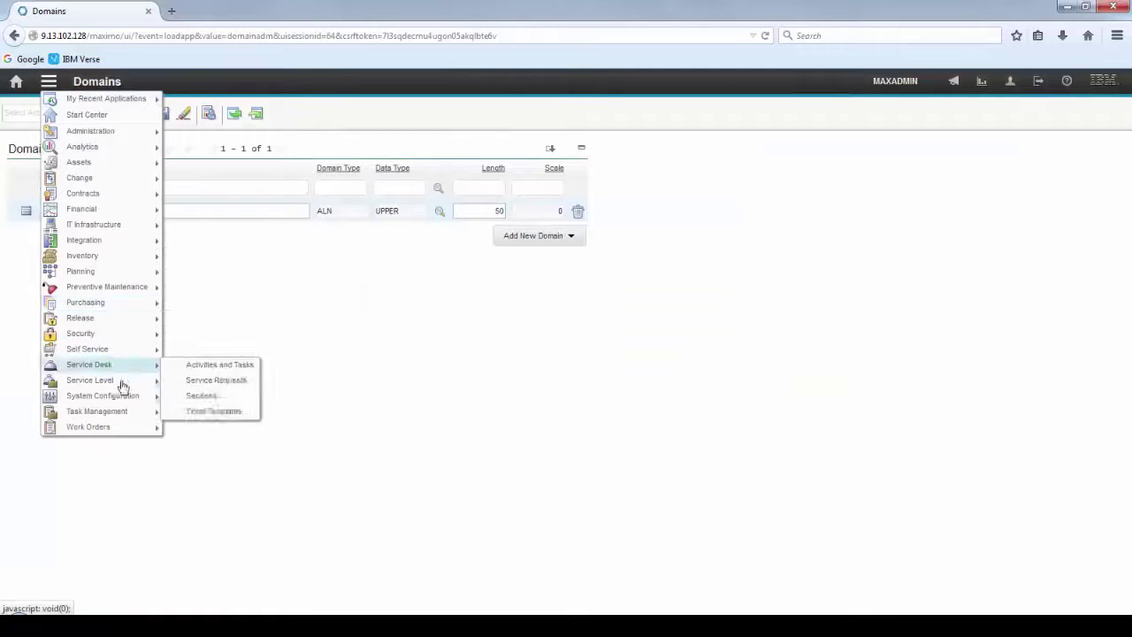
pyautogui.moveTo(122, 395)
pyautogui.moveTo(194, 397)
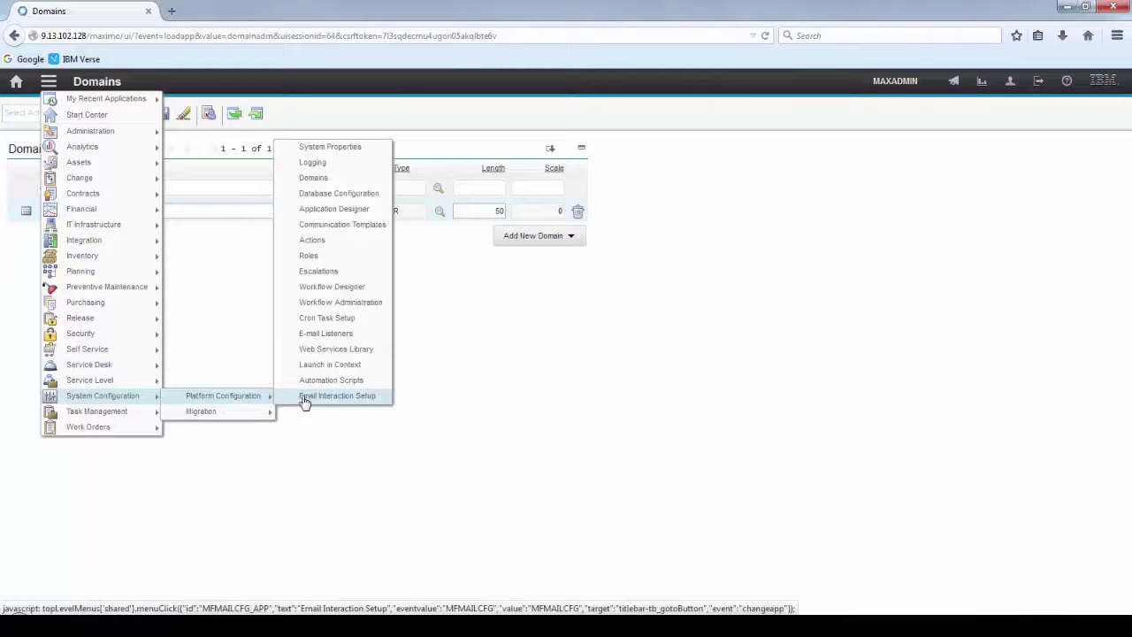
pyautogui.click(311, 196)
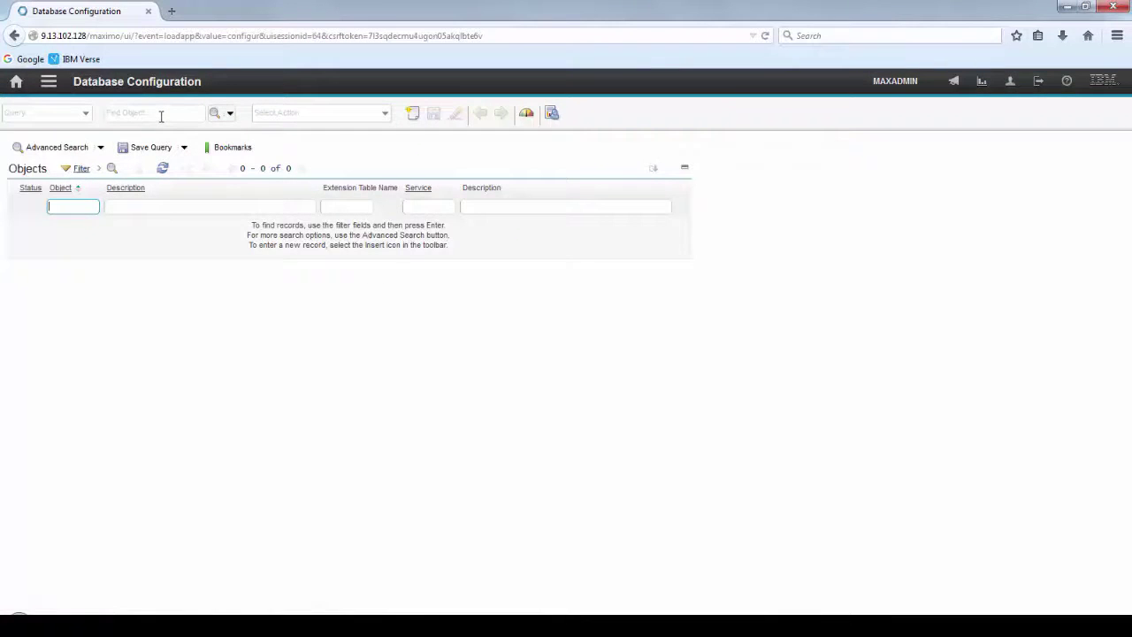
# Find the WORKORDER object and filter its attributes for "department"
pyautogui.click(164, 116)
pyautogui.write('workorder')
pyautogui.press('Return')
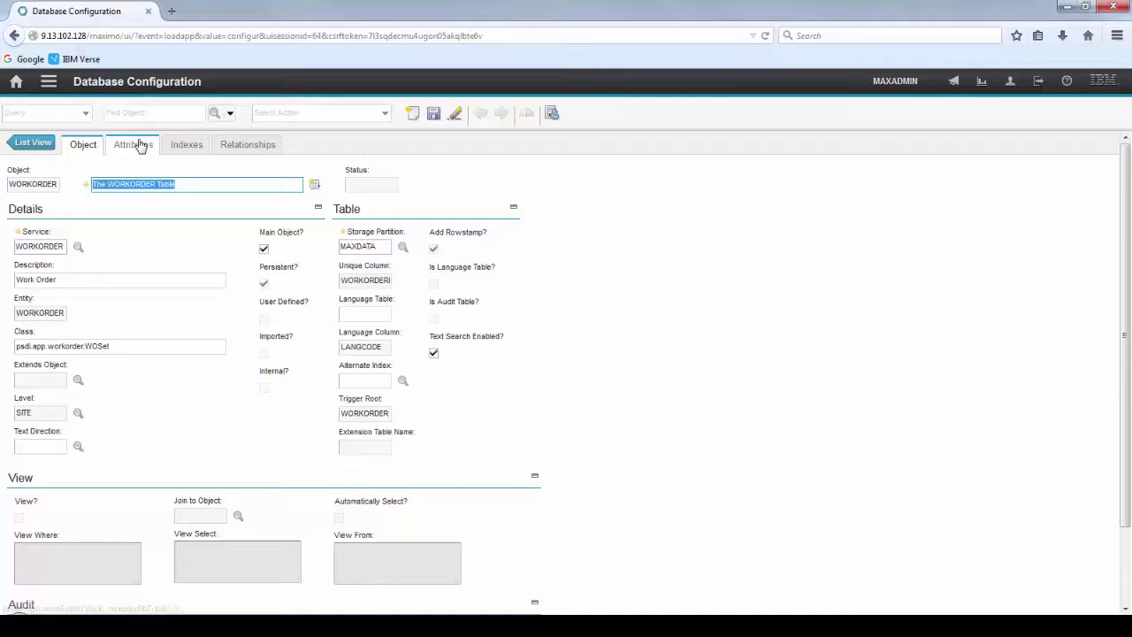
pyautogui.click(132, 149)
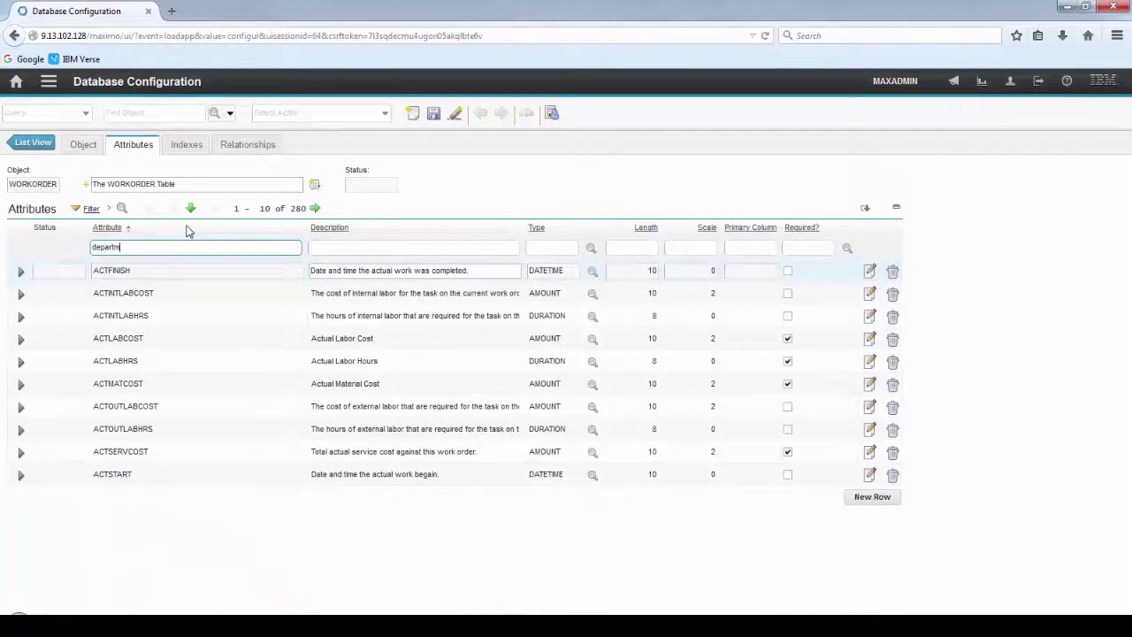
pyautogui.write('department')
pyautogui.press('Return')
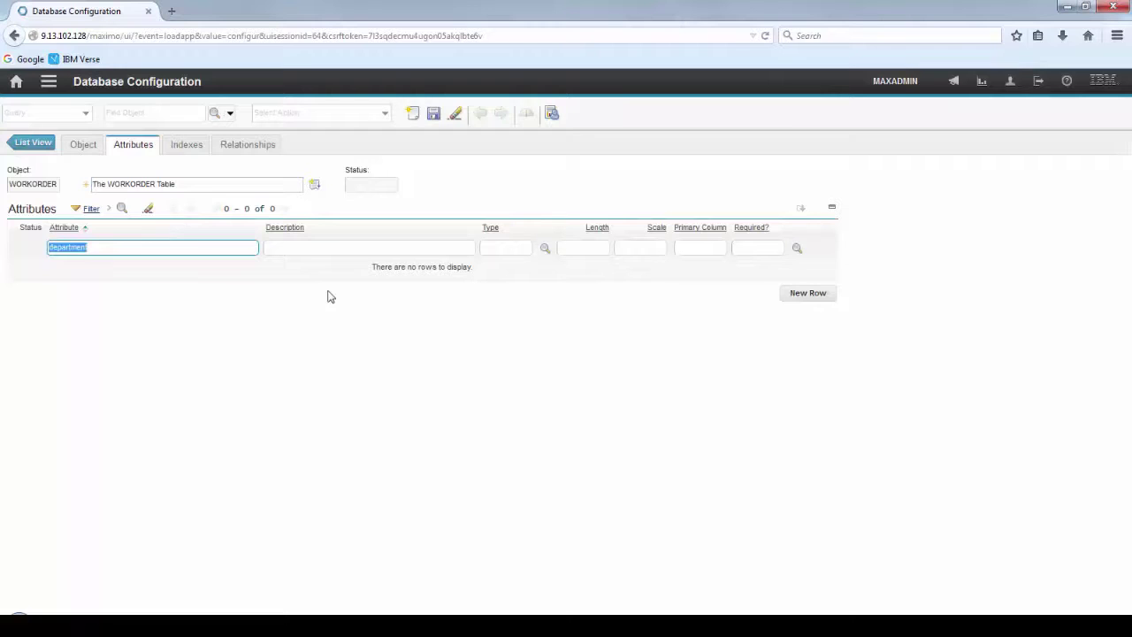
# Add a new attribute named DEPARTMENT to the WORKORDER object and set its type to UPPER
pyautogui.click(809, 294)
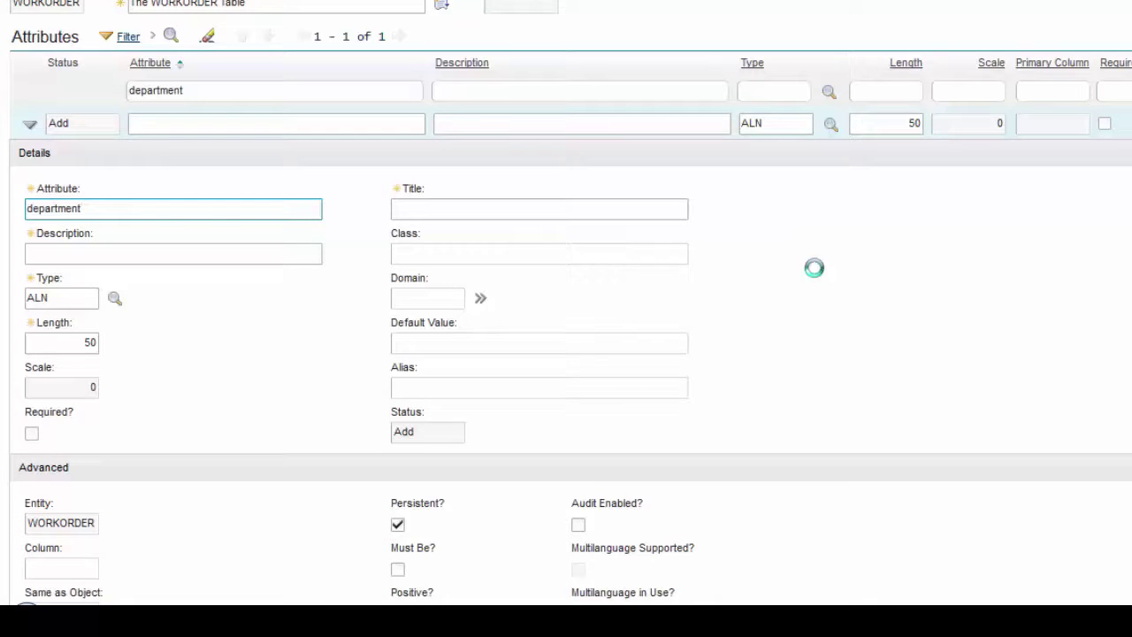
pyautogui.press('Tab')
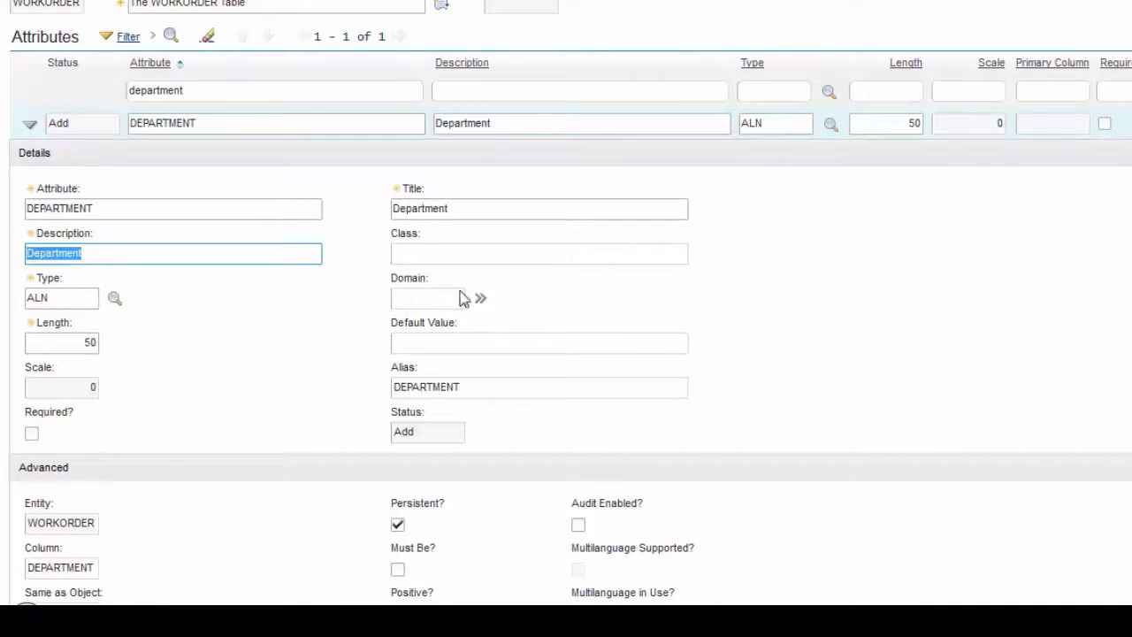
pyautogui.click(115, 297)
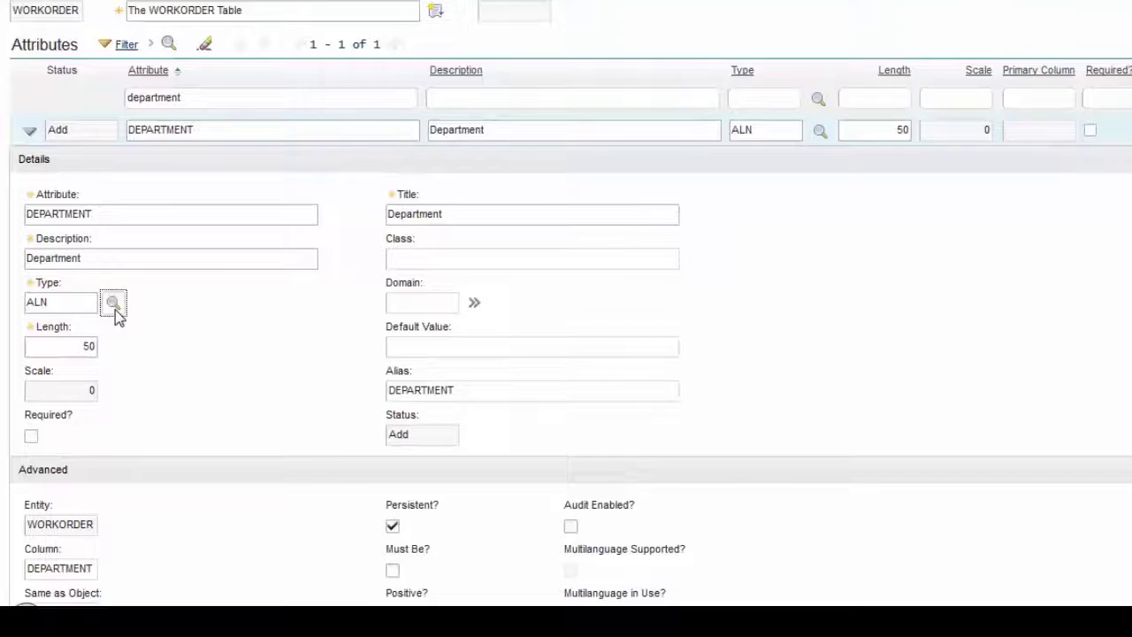
pyautogui.click(102, 339)
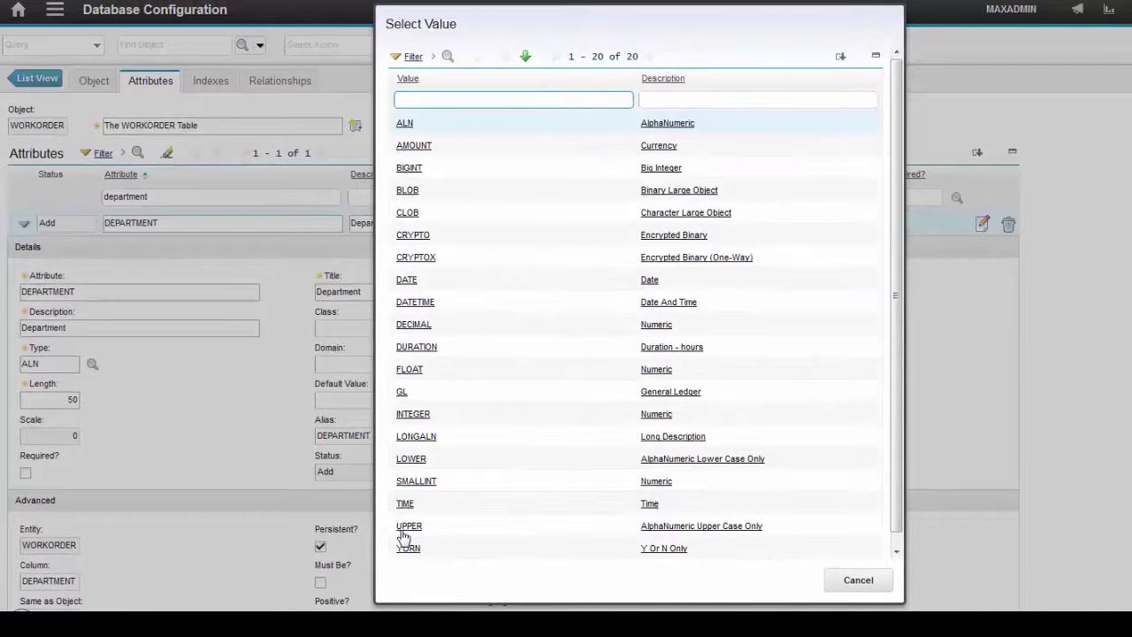
pyautogui.click(410, 528)
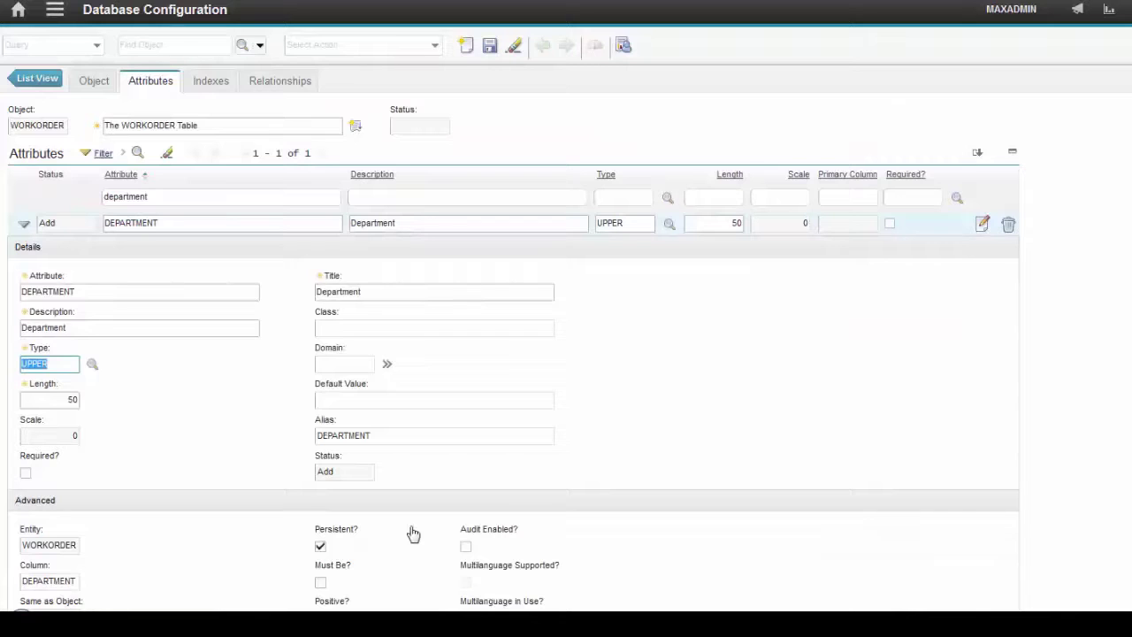
# Find the DEPARTMENT domain by filtering for "depart", assign it to the new attribute, and save the WORKORDER object
pyautogui.click(387, 364)
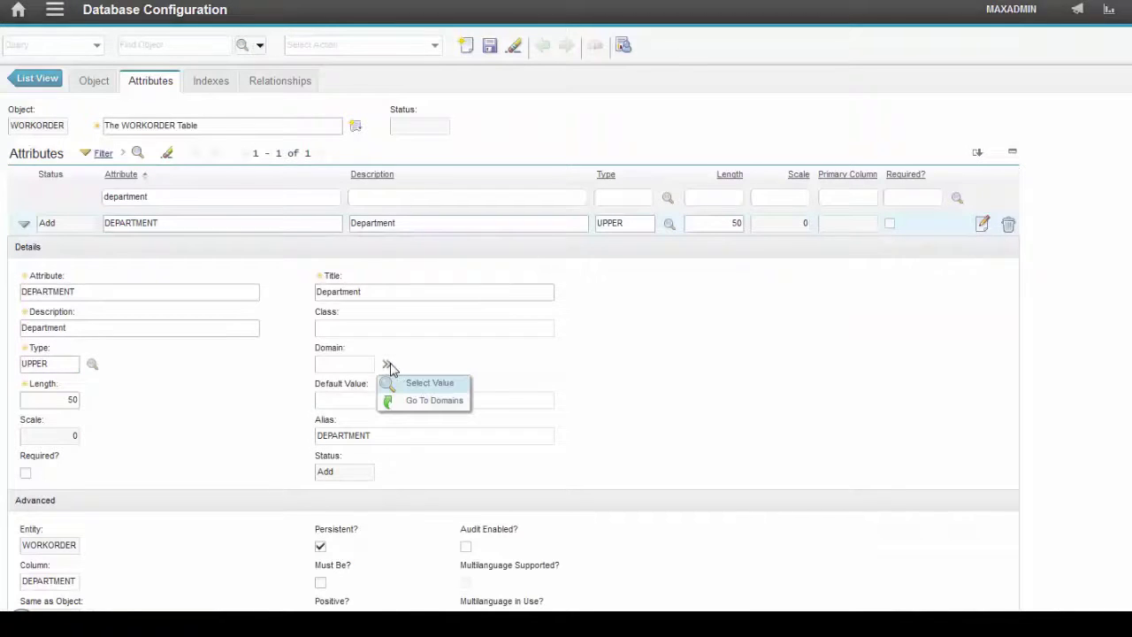
pyautogui.click(422, 386)
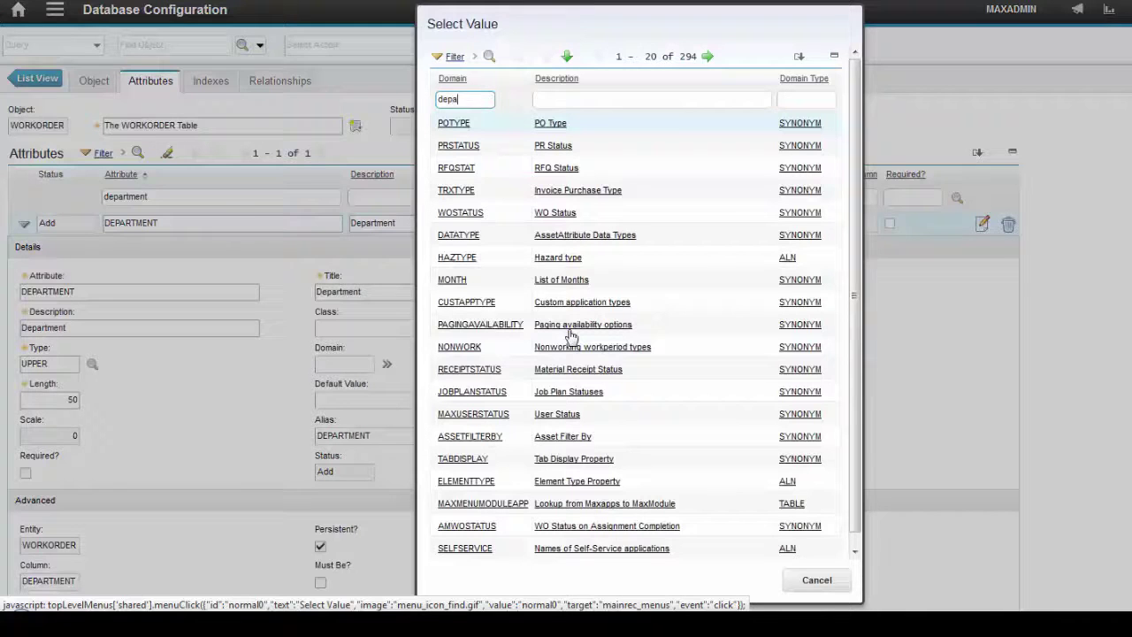
pyautogui.press('Return')
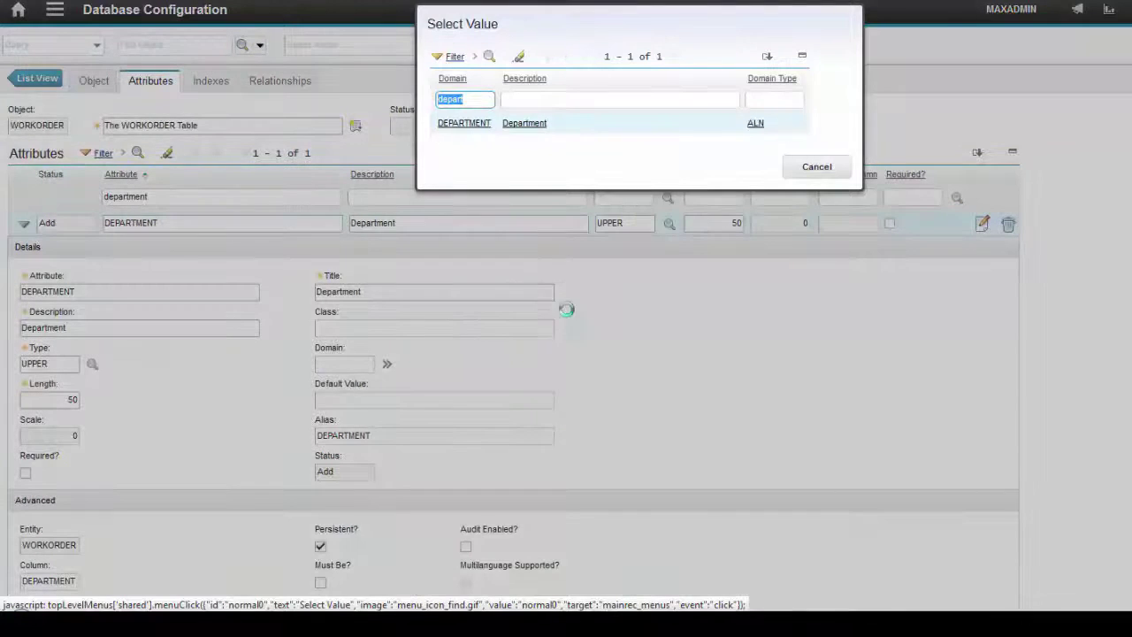
pyautogui.click(465, 125)
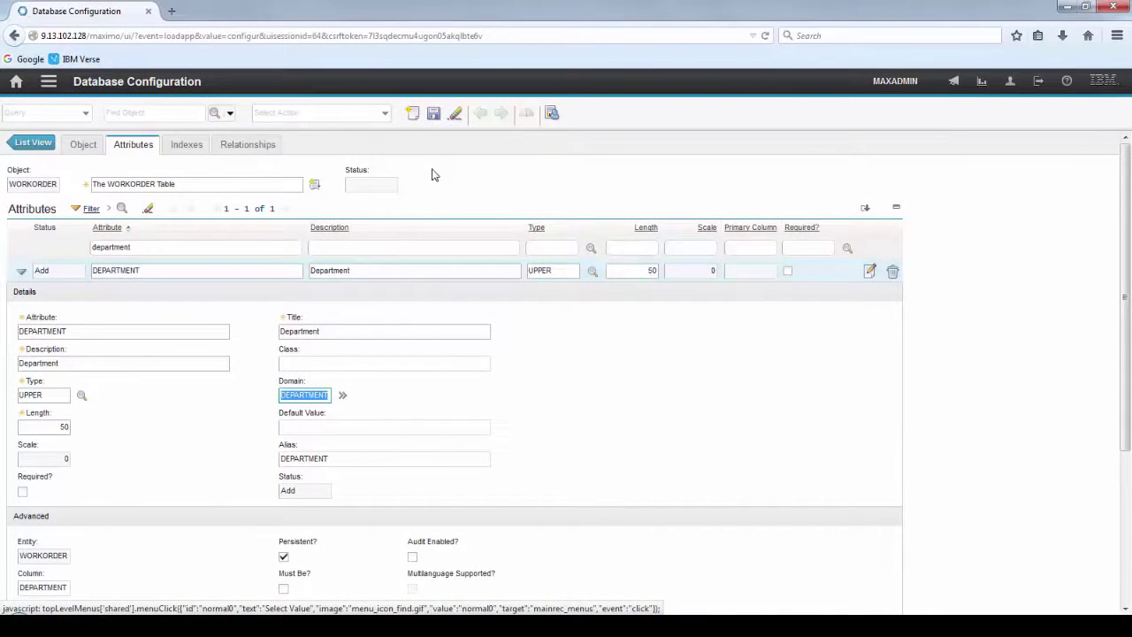
pyautogui.click(433, 115)
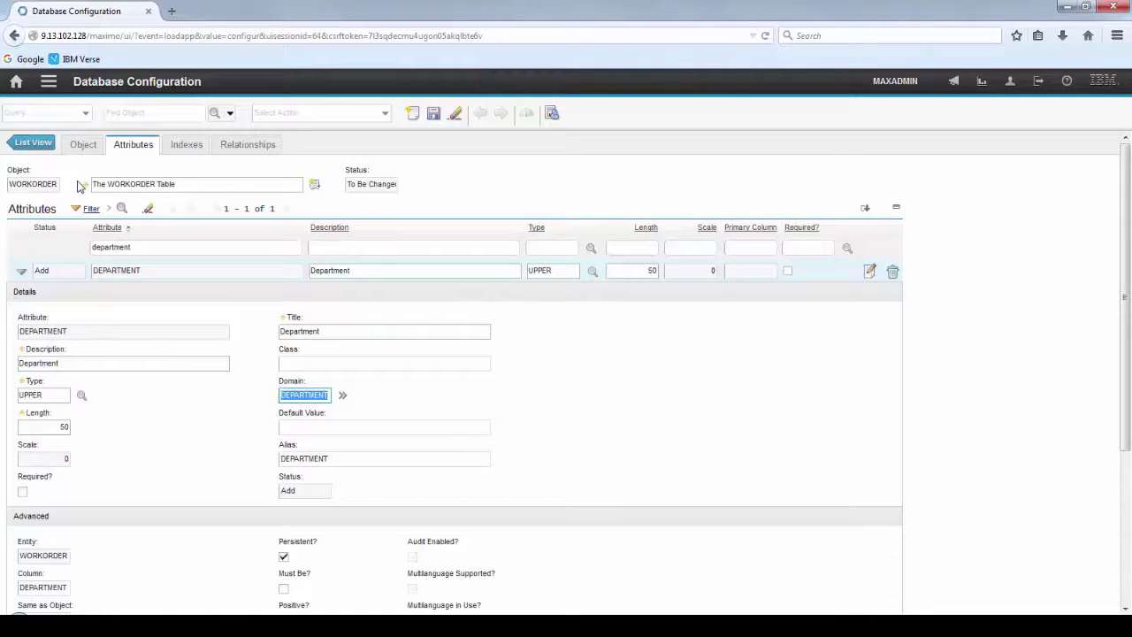
# Return to the object list and clear the object name filter so all objects are listed
pyautogui.click(29, 148)
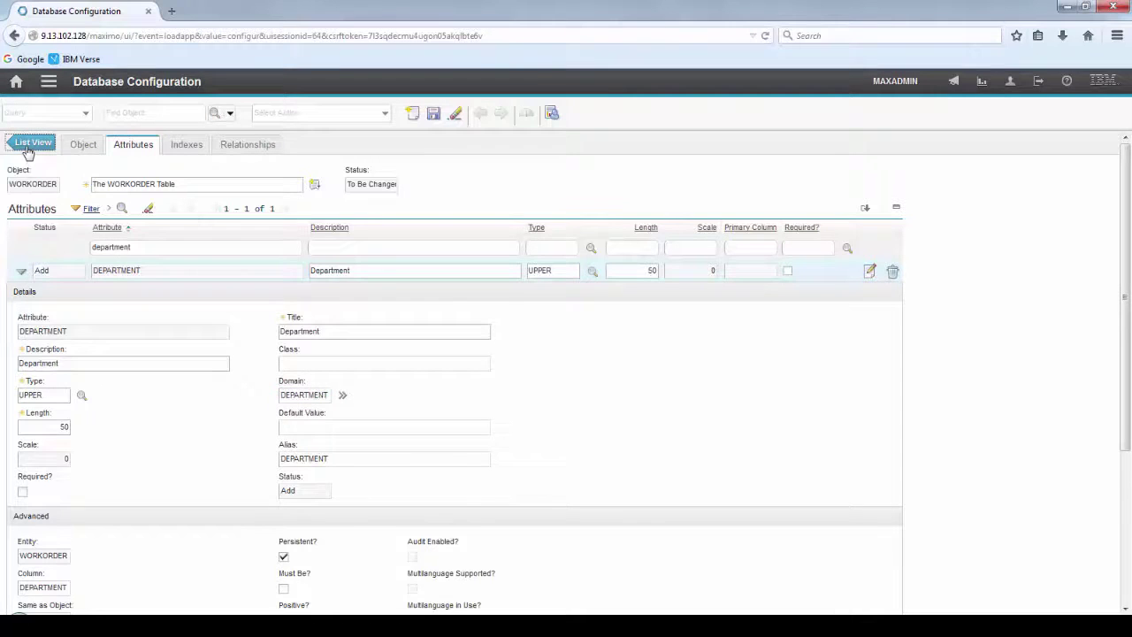
pyautogui.press('BackSpace')
pyautogui.press('Return')
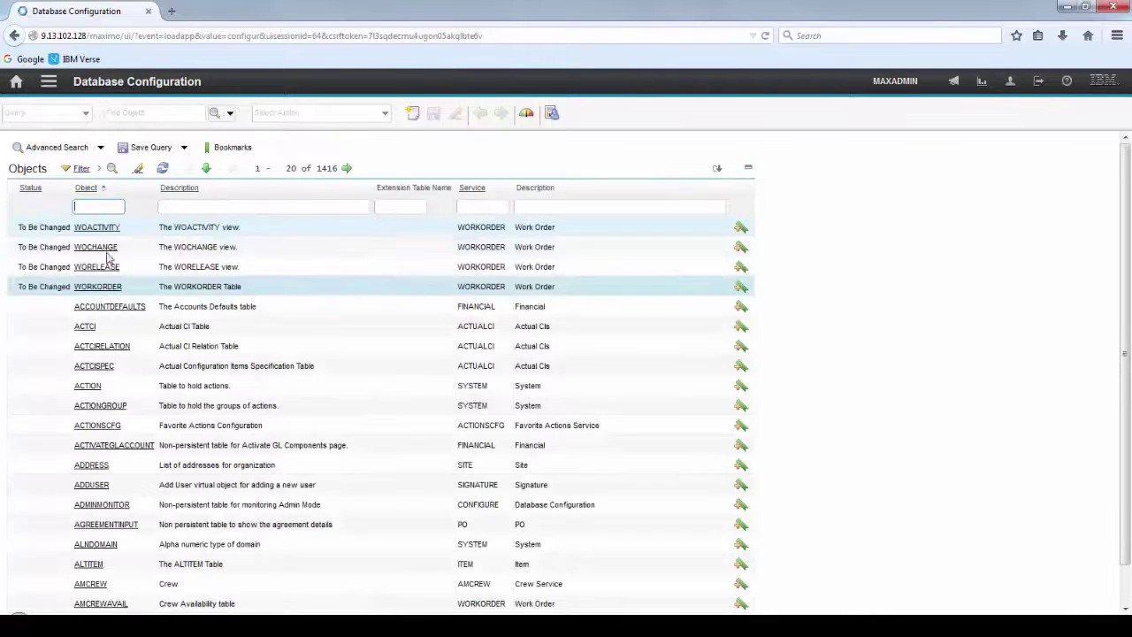
# Turn Admin Mode on, signing with the account password and the reason "zzz", refresh its status and close the dialog
pyautogui.click(386, 116)
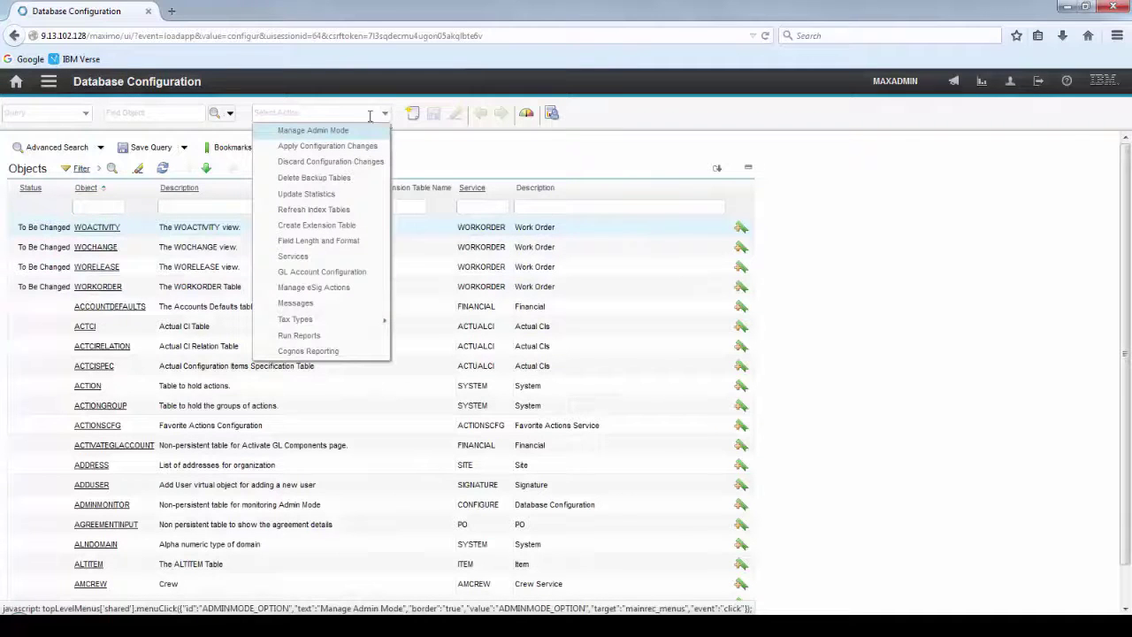
pyautogui.click(327, 133)
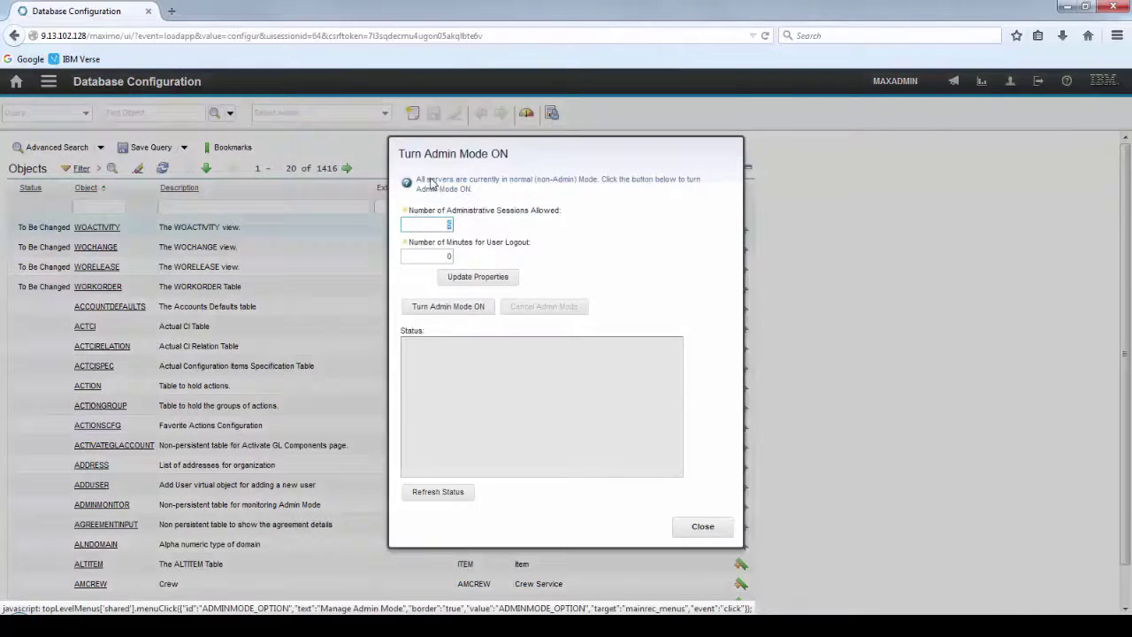
pyautogui.click(462, 306)
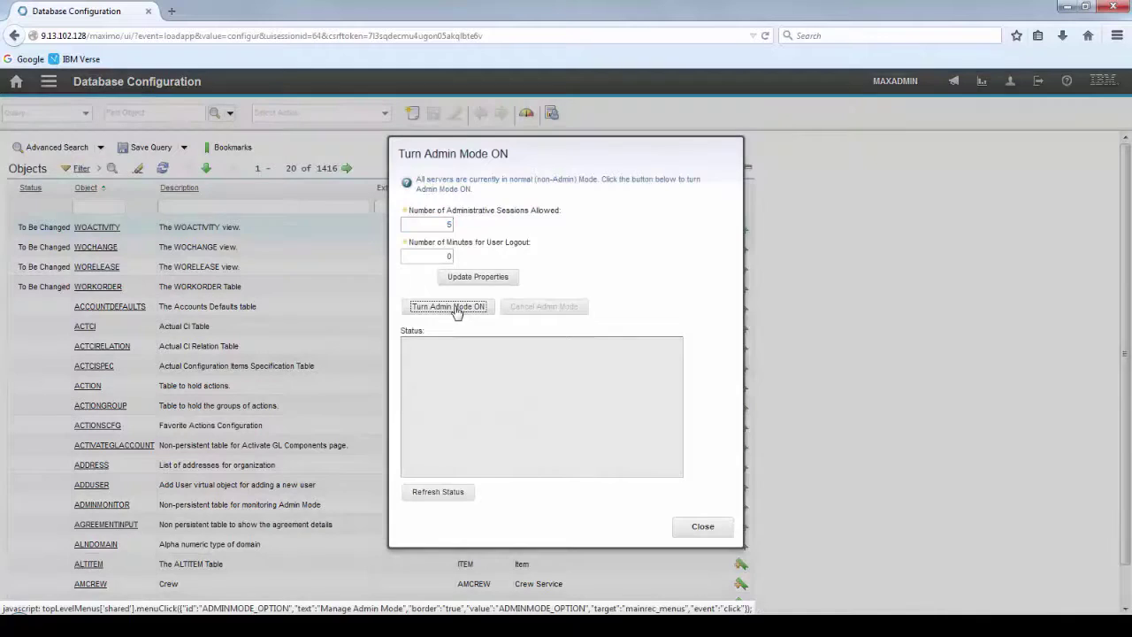
pyautogui.write('zzz')
pyautogui.click(627, 413)
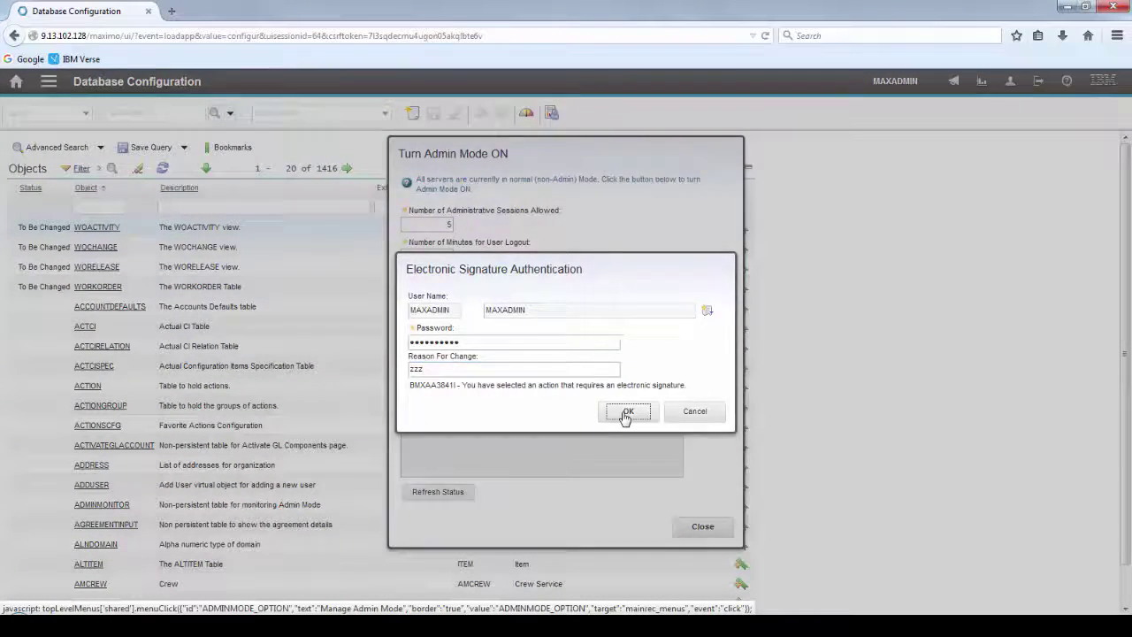
pyautogui.click(667, 378)
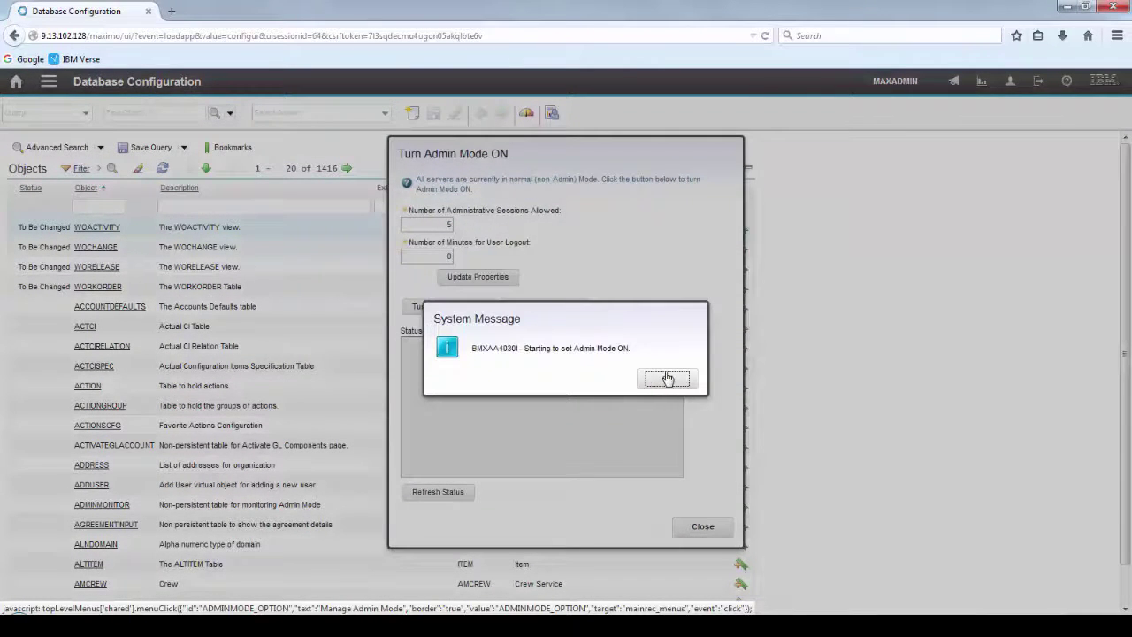
pyautogui.click(437, 494)
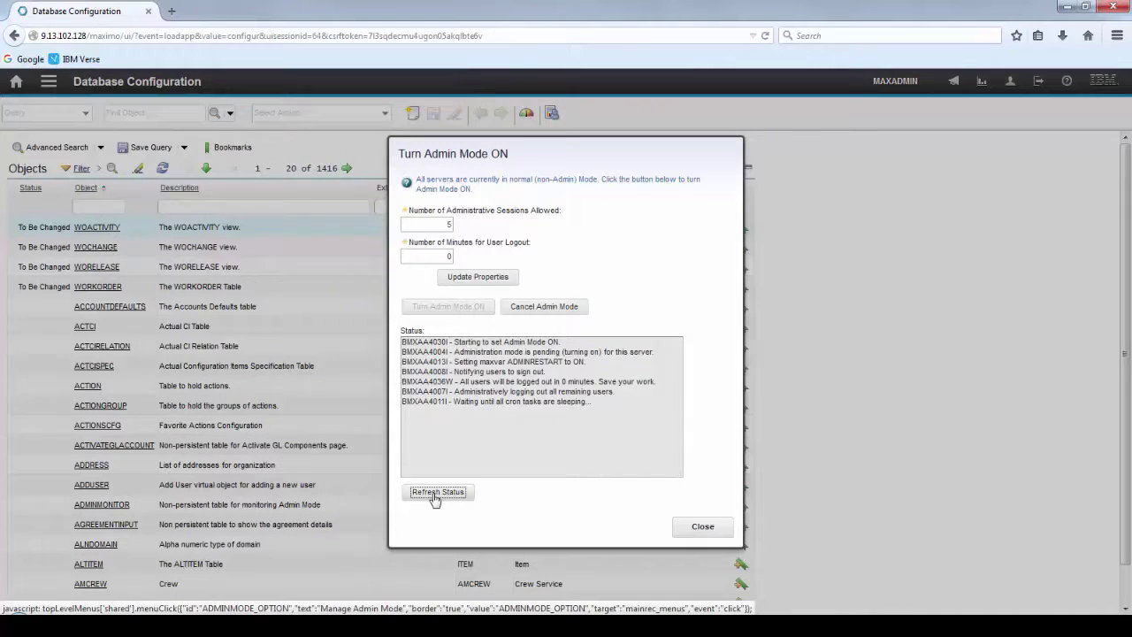
pyautogui.click(664, 380)
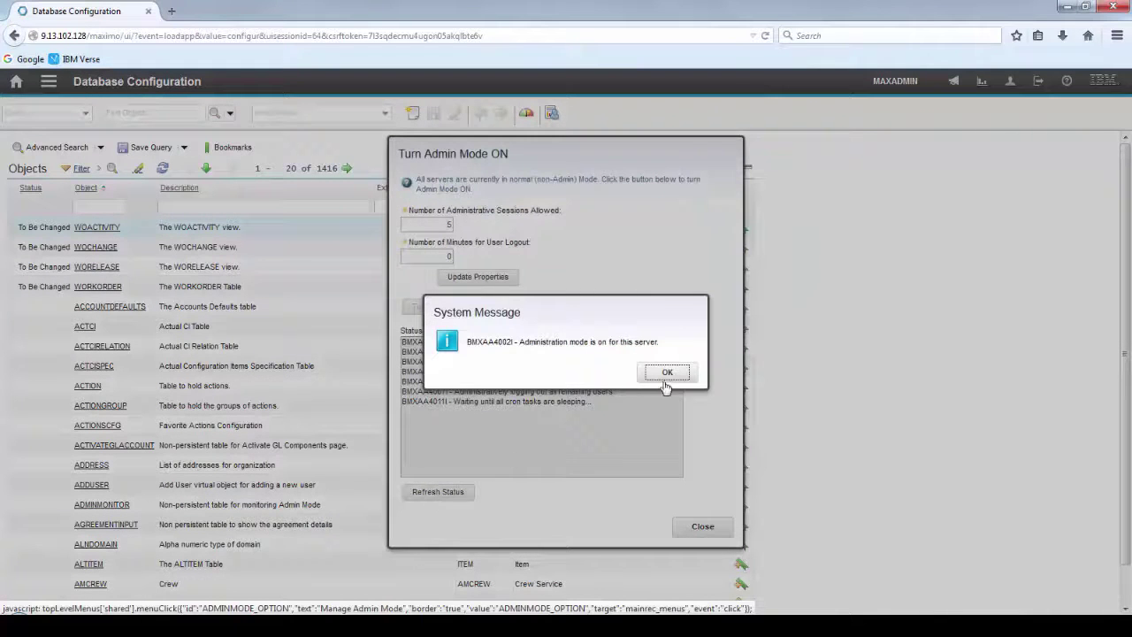
pyautogui.click(706, 527)
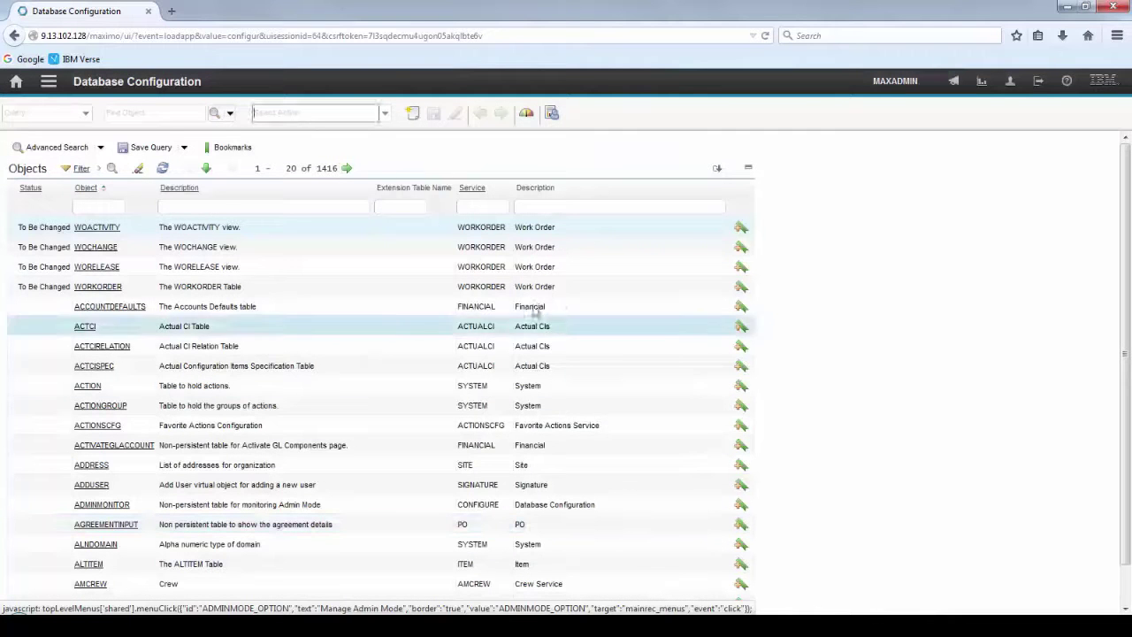
# Start applying the configuration changes, confirming a current backup and signing with the account password and the reason "zzz"
pyautogui.click(384, 115)
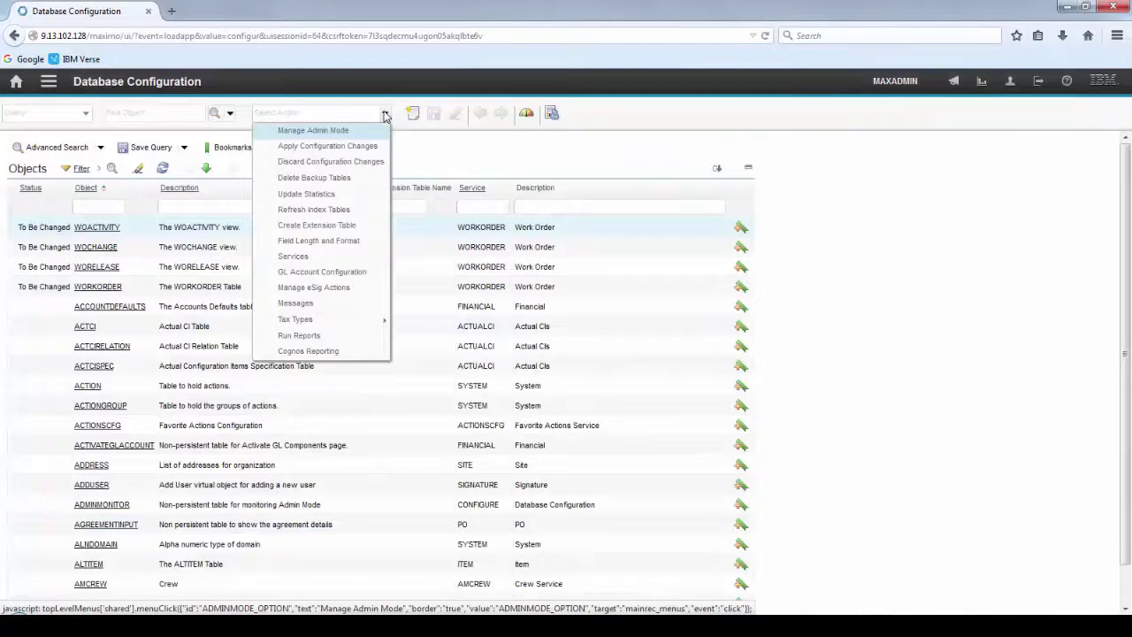
pyautogui.click(320, 151)
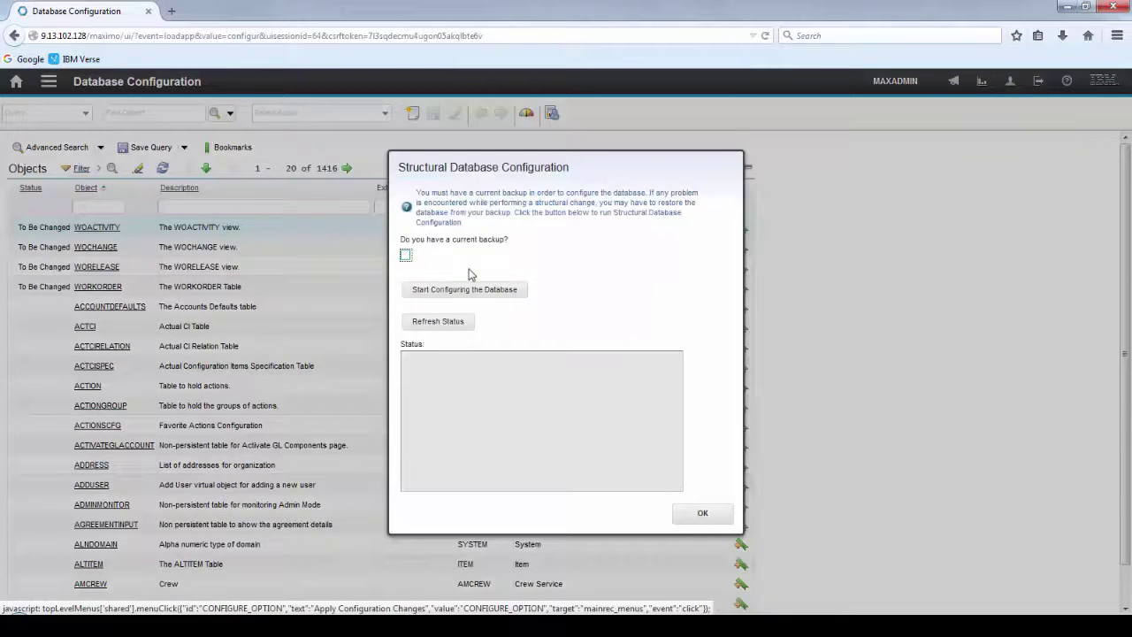
pyautogui.click(406, 255)
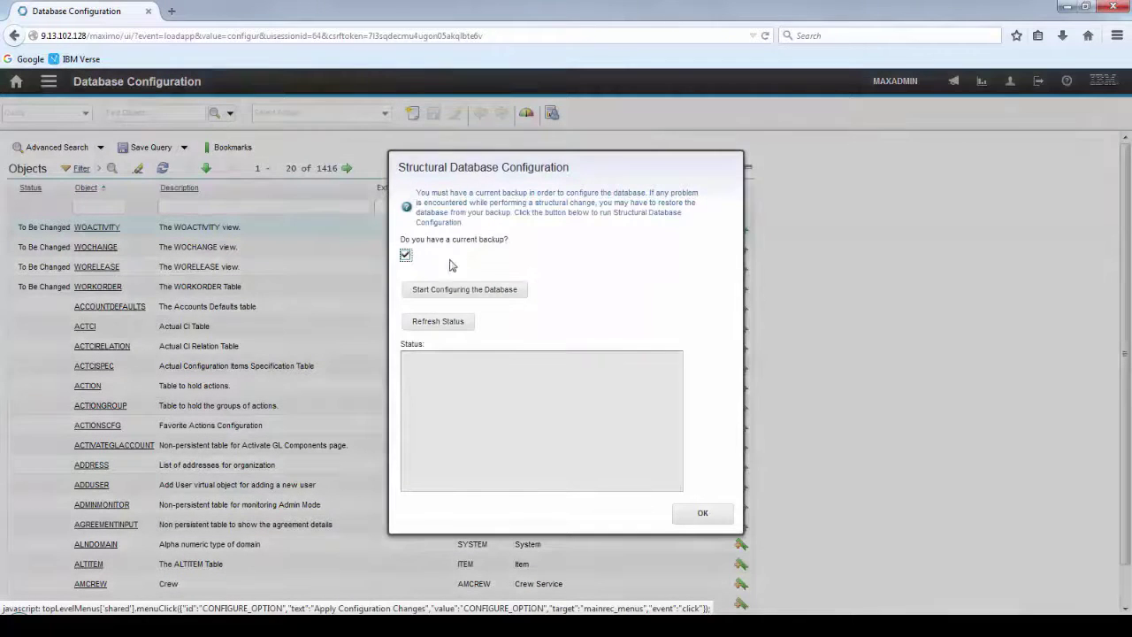
pyautogui.click(463, 289)
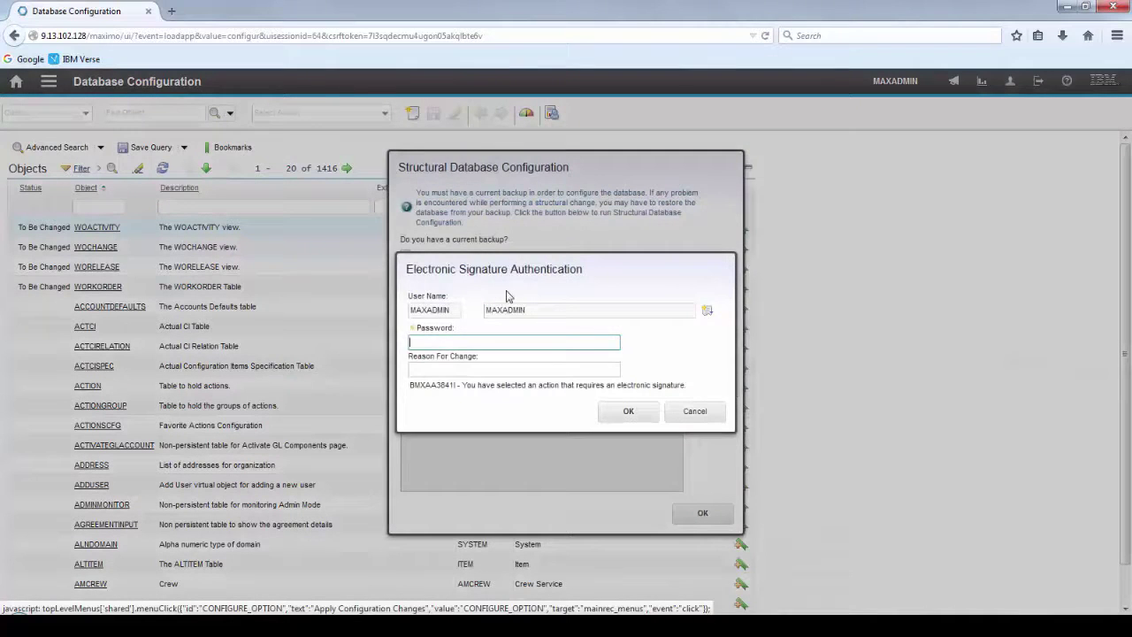
pyautogui.press('Tab')
pyautogui.write('zzz')
pyautogui.click(627, 412)
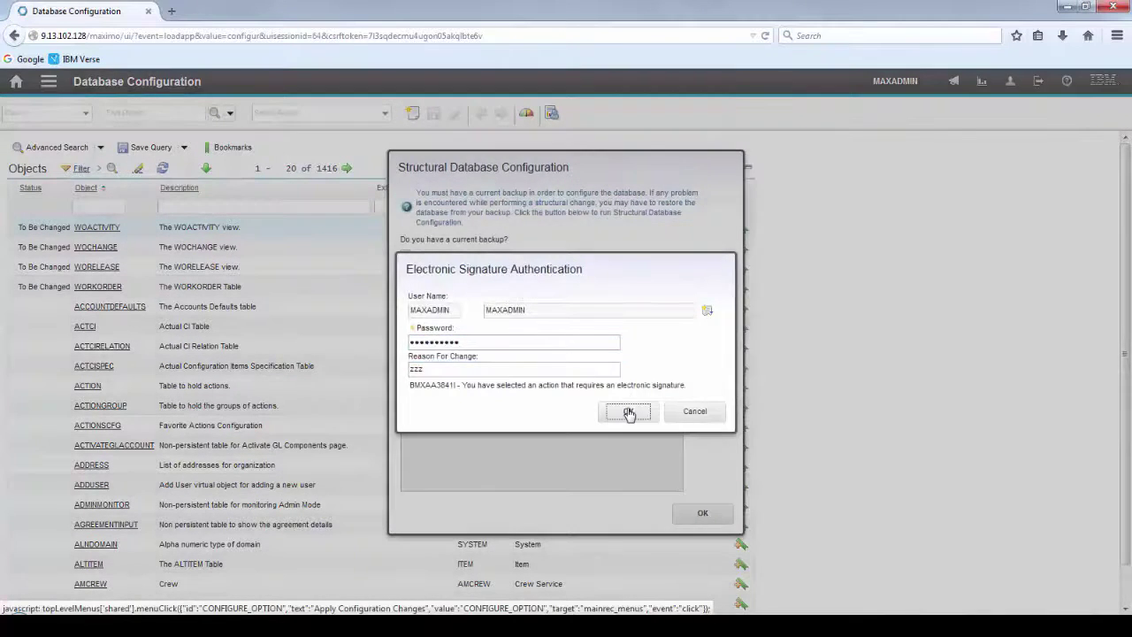
pyautogui.click(659, 378)
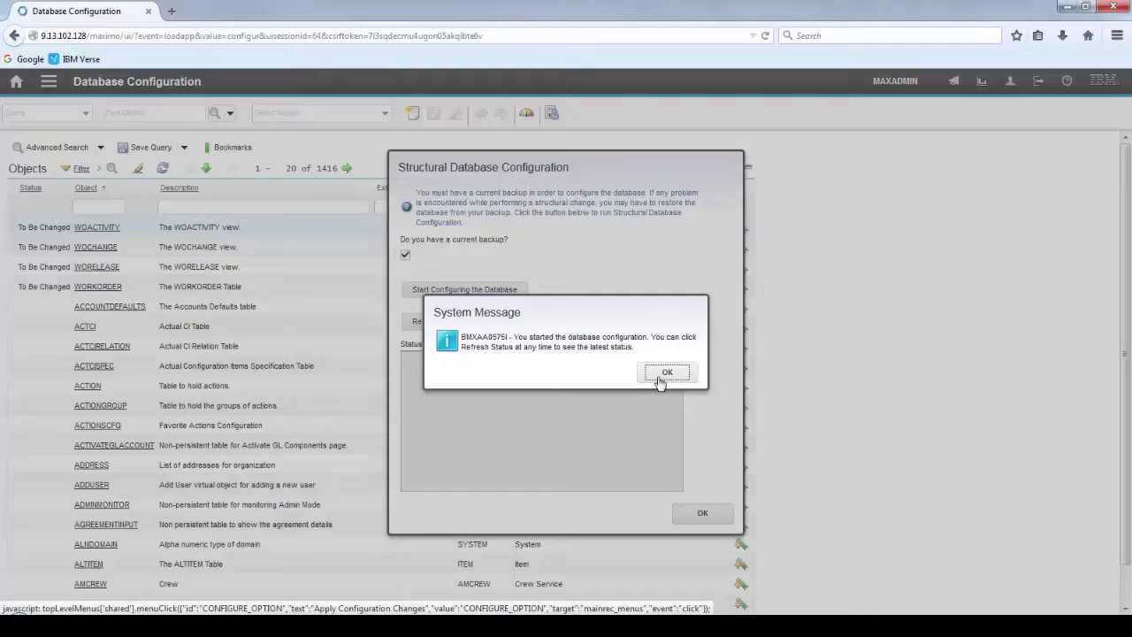
# Refresh the database configuration status until the run completes, and close the configuration dialog
pyautogui.click(457, 326)
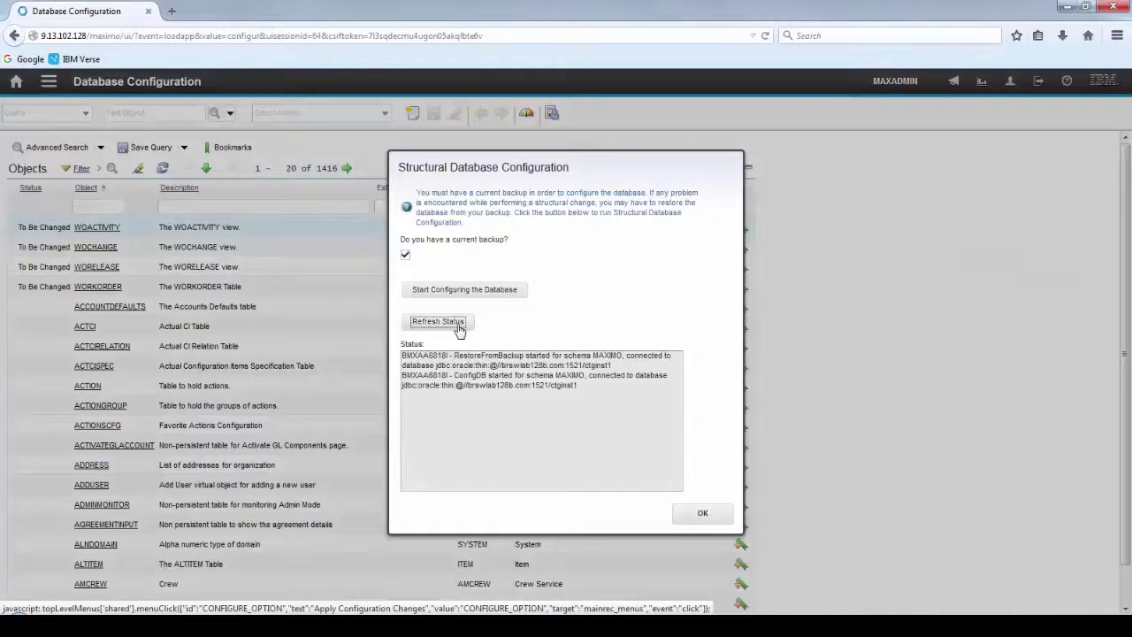
pyautogui.click(459, 328)
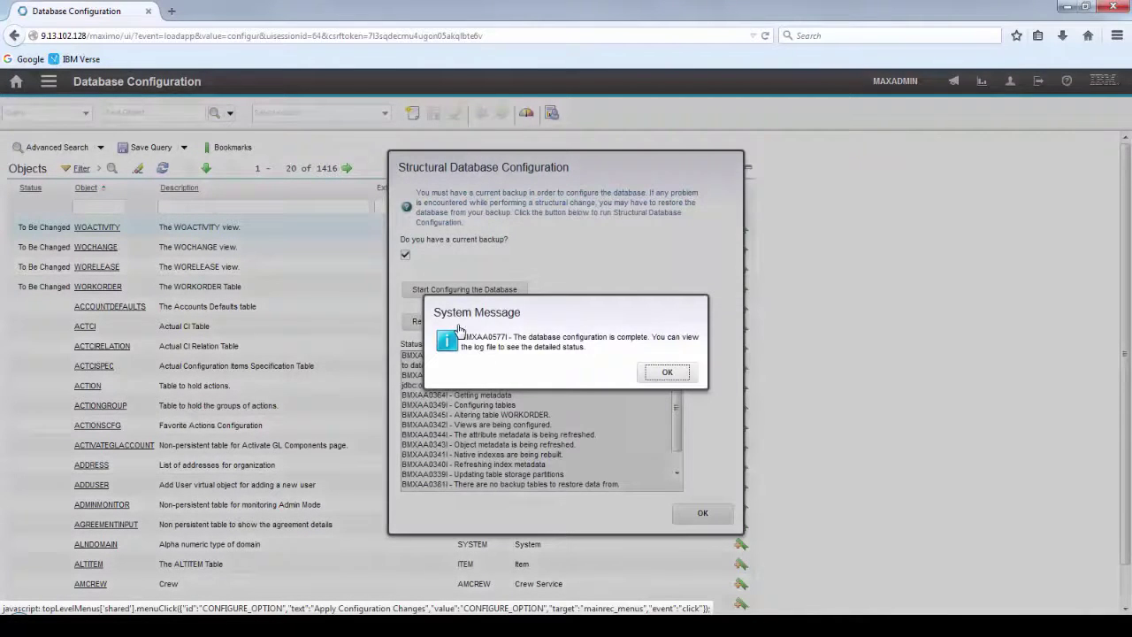
pyautogui.click(664, 373)
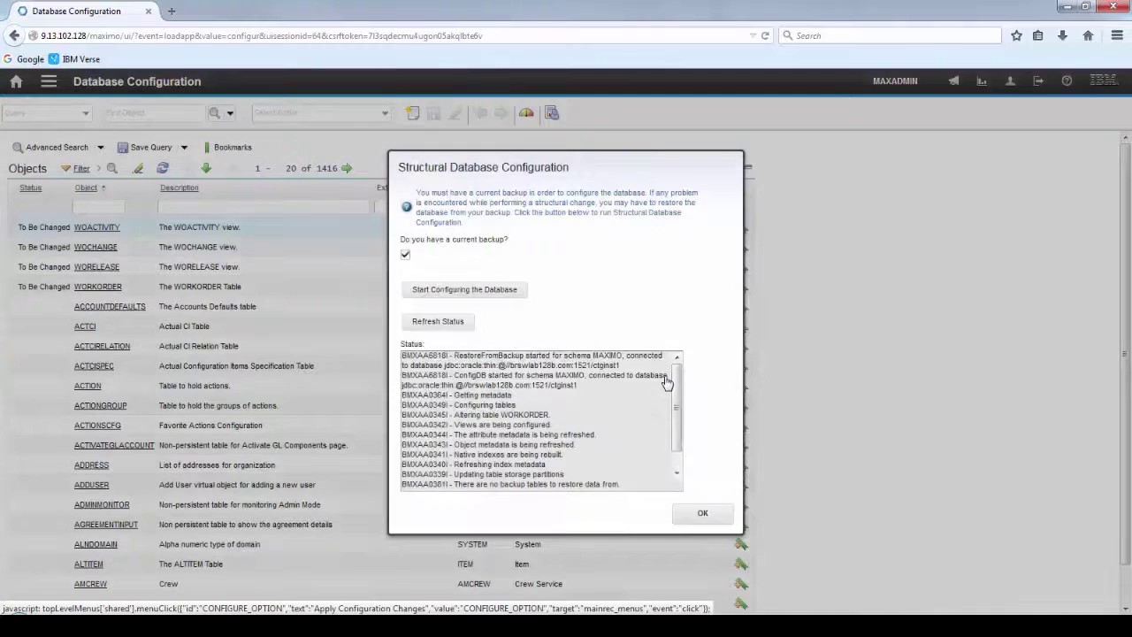
pyautogui.click(712, 514)
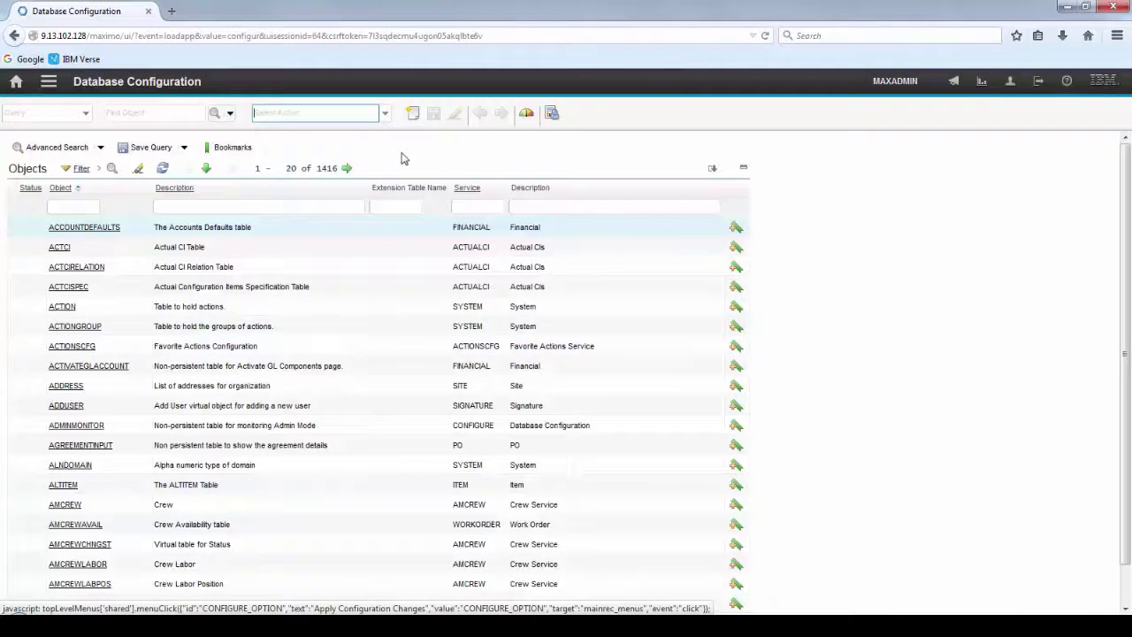
# Turn Admin Mode off, signing with the account password and the reason "zzz"
pyautogui.click(385, 113)
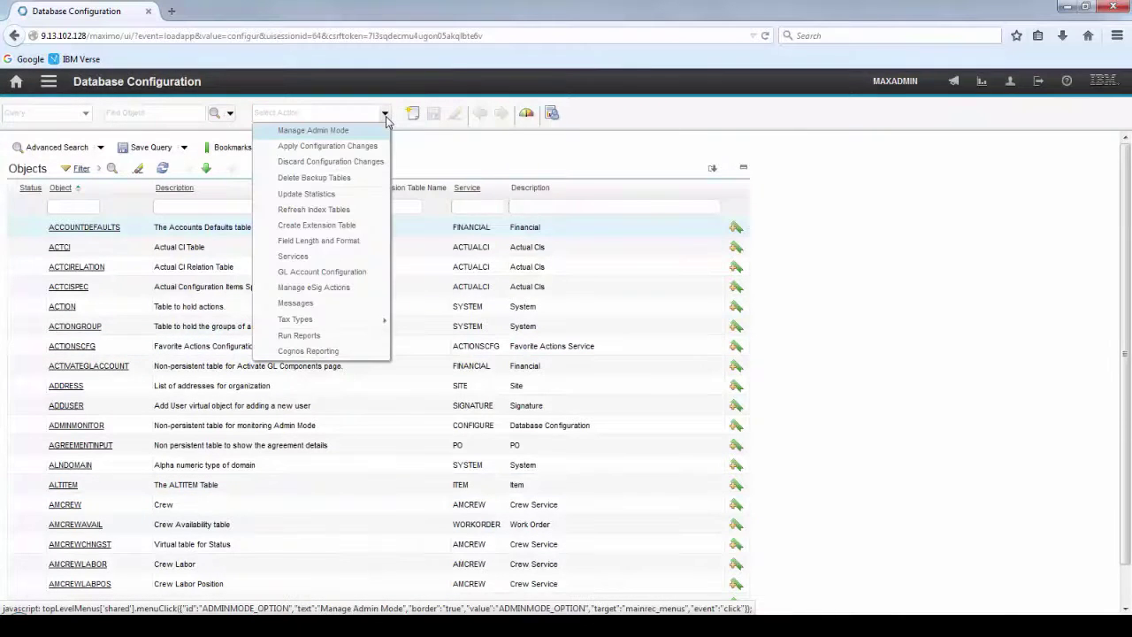
pyautogui.click(332, 136)
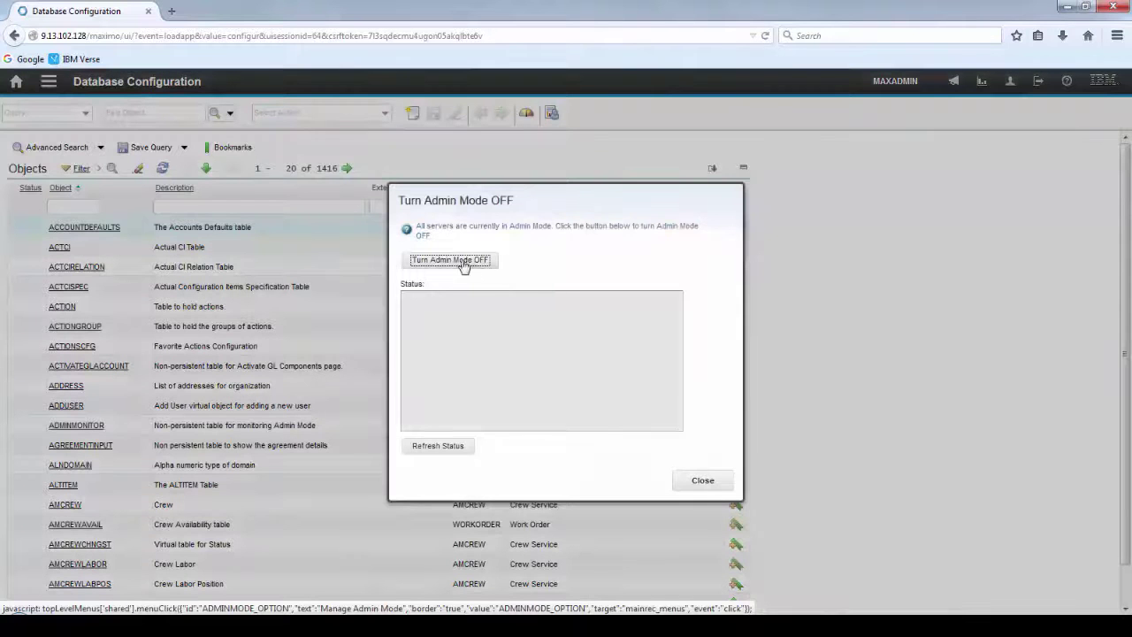
pyautogui.click(451, 261)
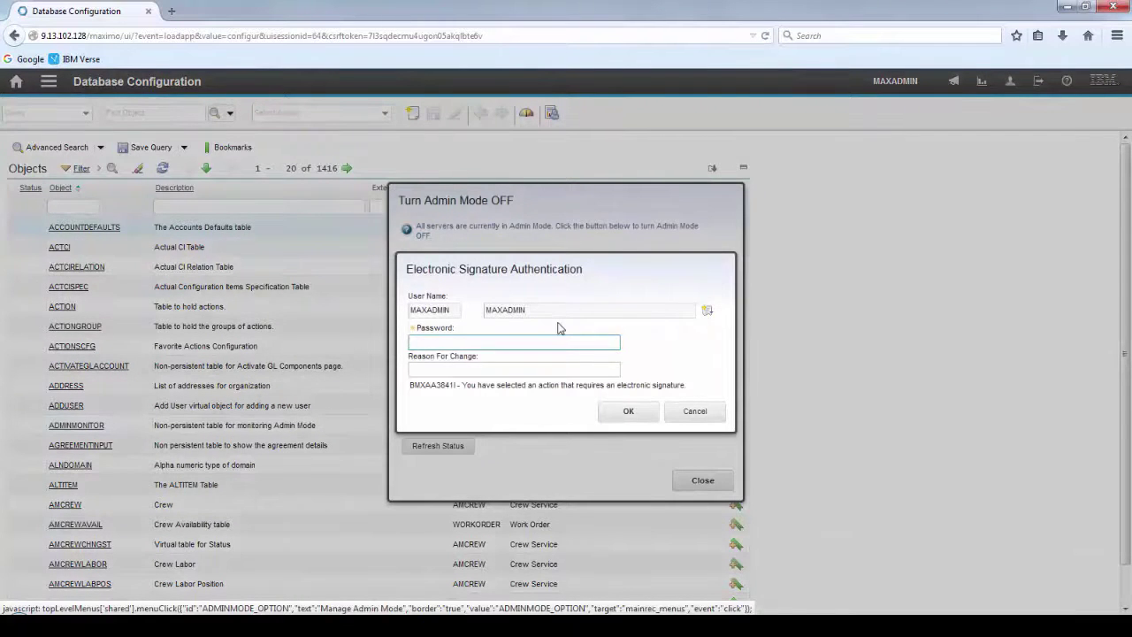
pyautogui.write('•••••••••••')
pyautogui.press('Tab')
pyautogui.write('zzz')
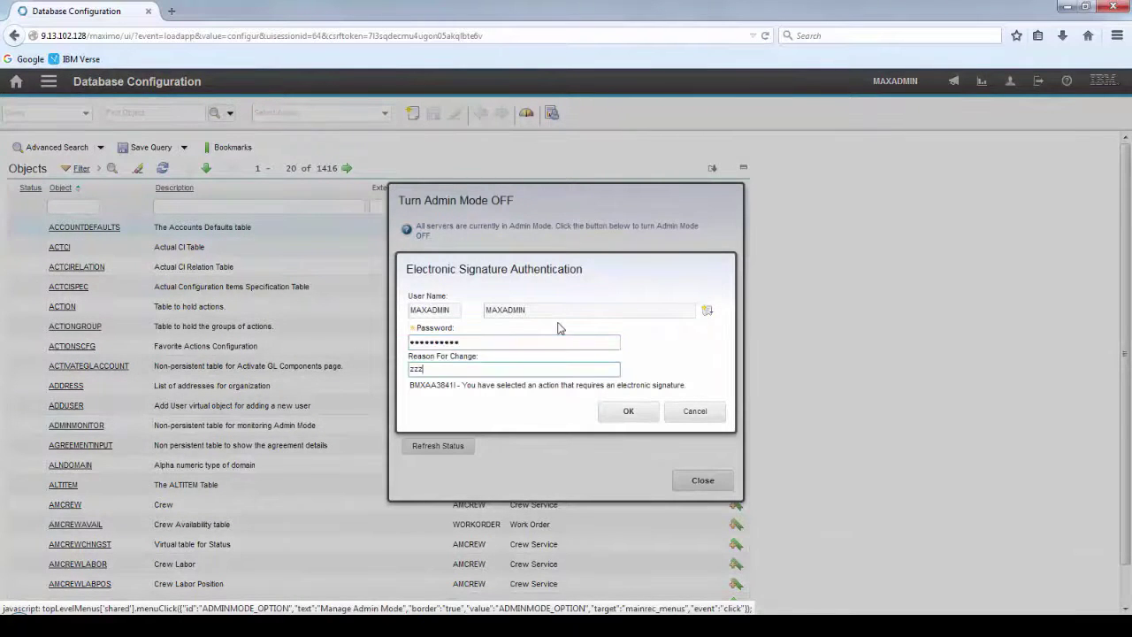
pyautogui.click(627, 412)
pyautogui.click(663, 375)
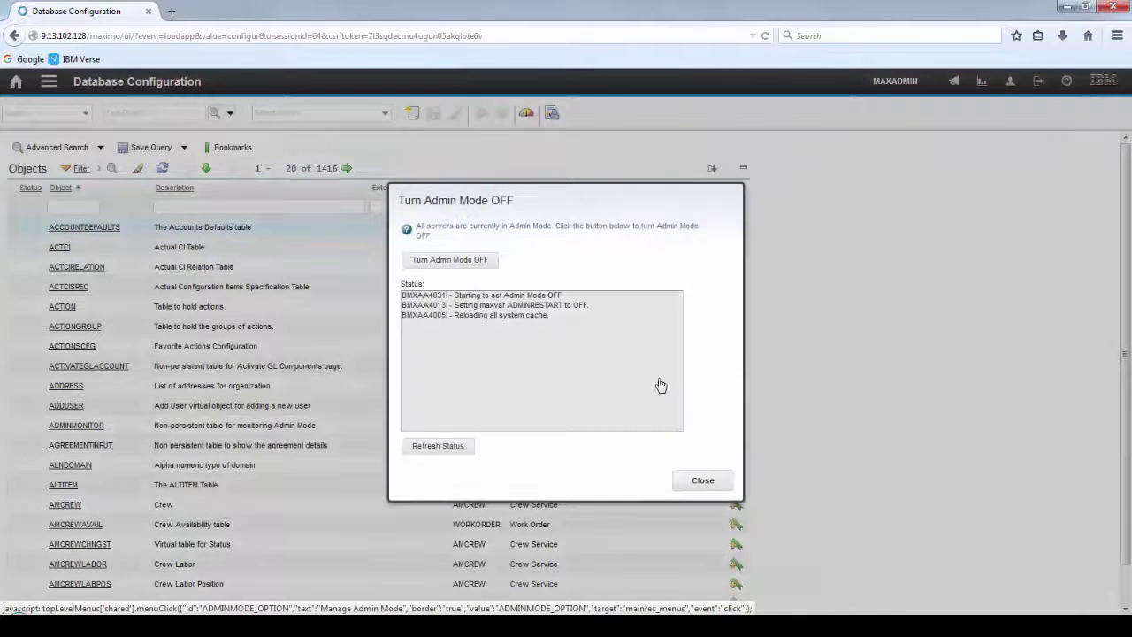
# Refresh the Admin Mode status until the switch-off completes, and close the dialog
pyautogui.click(448, 450)
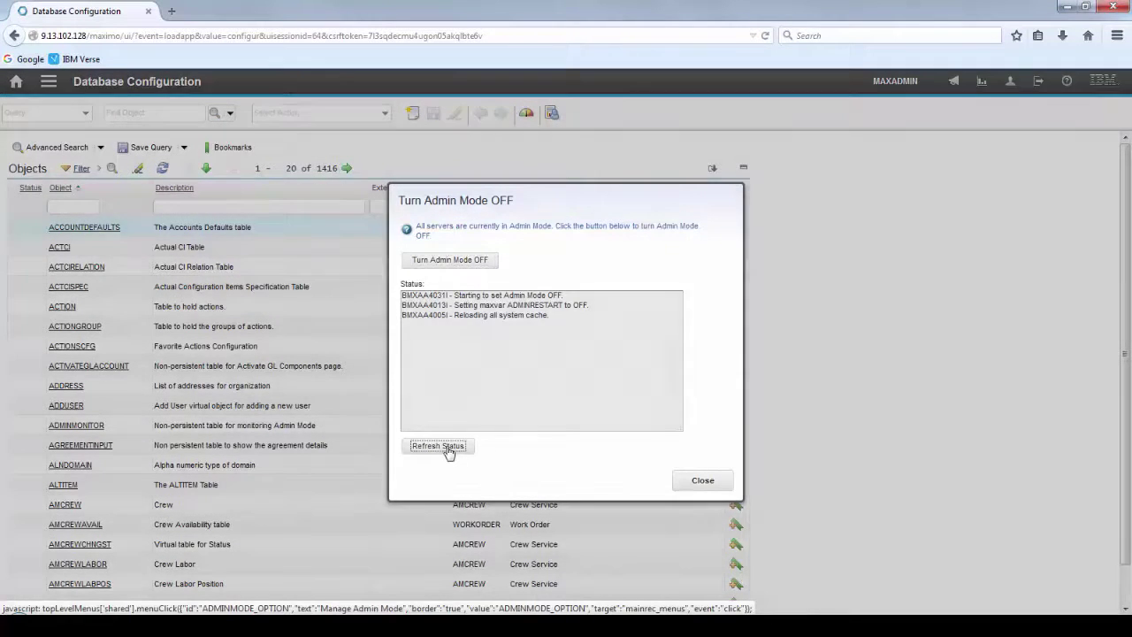
pyautogui.click(666, 375)
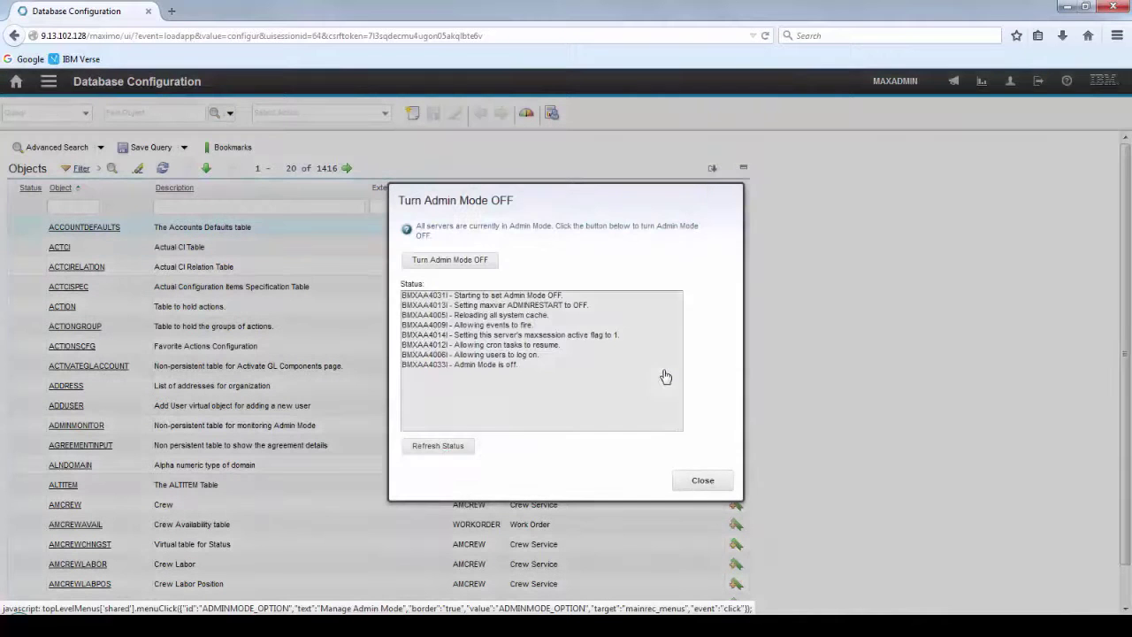
pyautogui.click(701, 482)
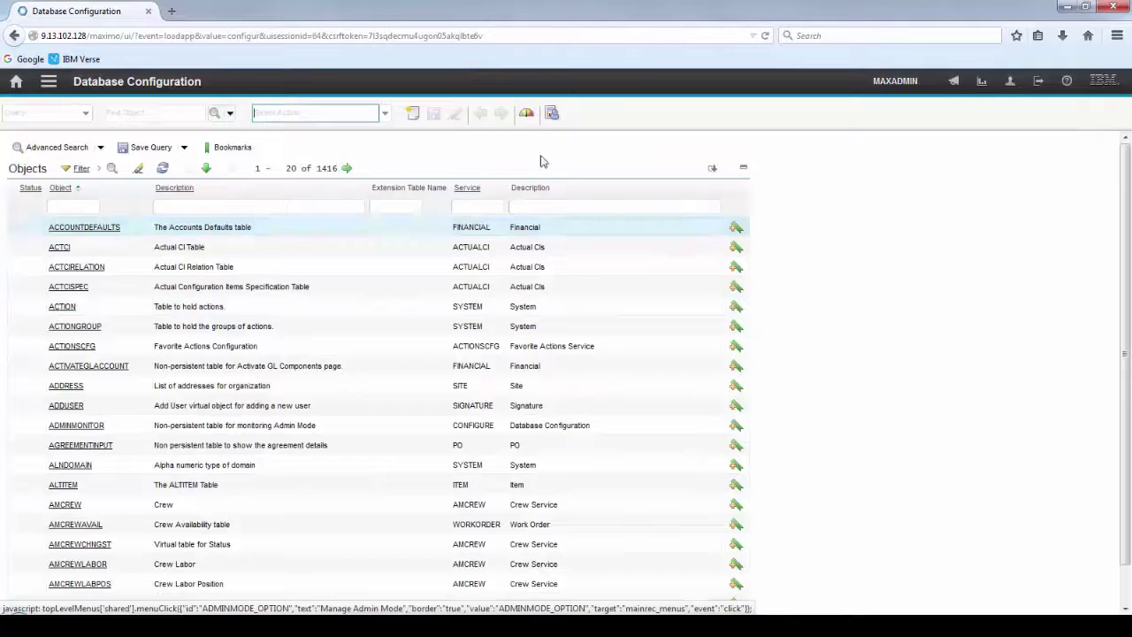
# Switch to Application Designer and open the Work Order Tracking (WOTRACK) application definition
pyautogui.click(48, 82)
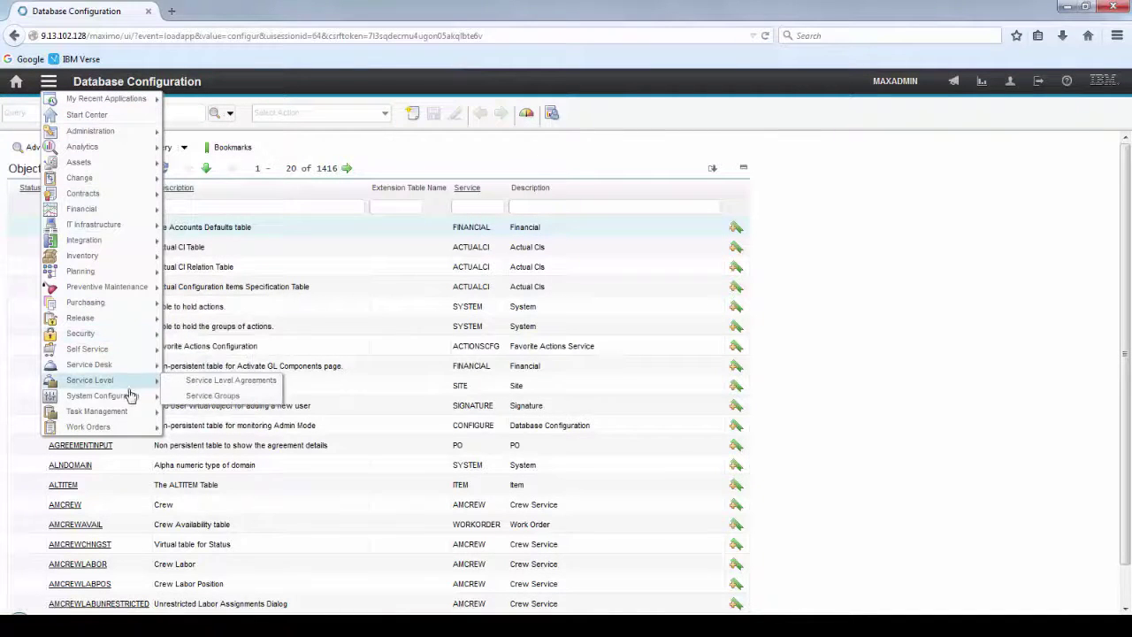
pyautogui.moveTo(130, 396)
pyautogui.moveTo(202, 397)
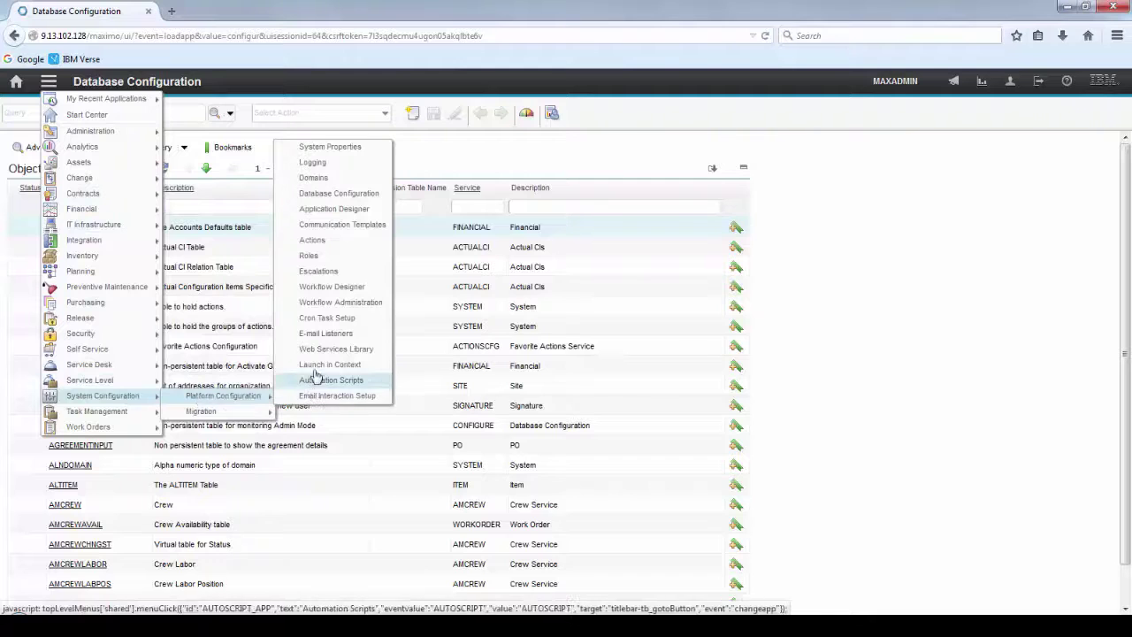
pyautogui.click(328, 212)
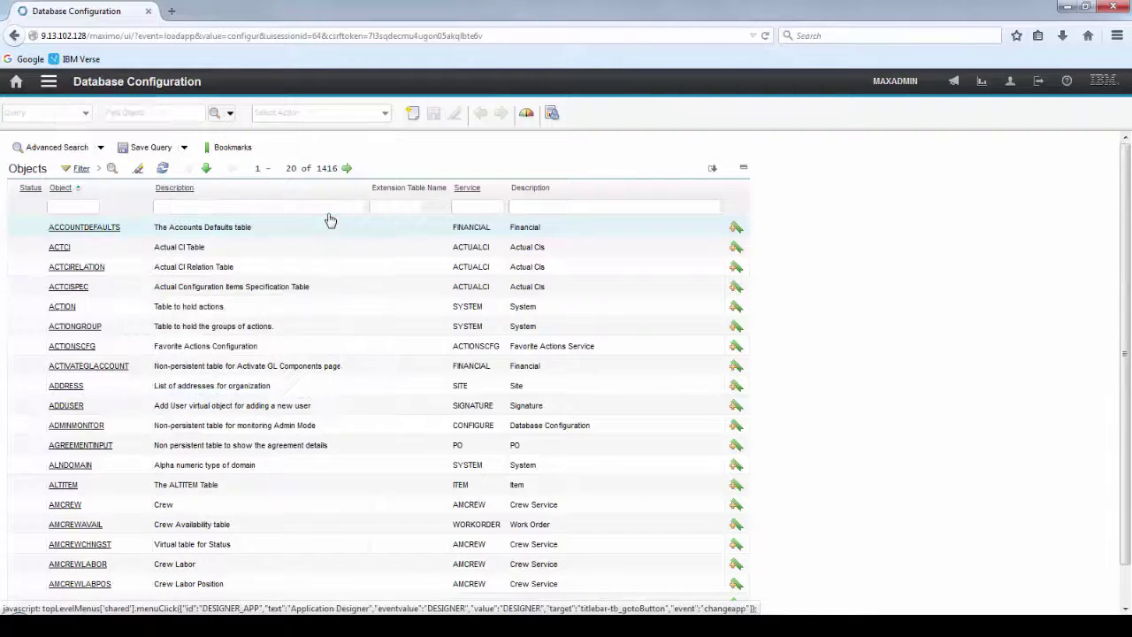
pyautogui.click(166, 113)
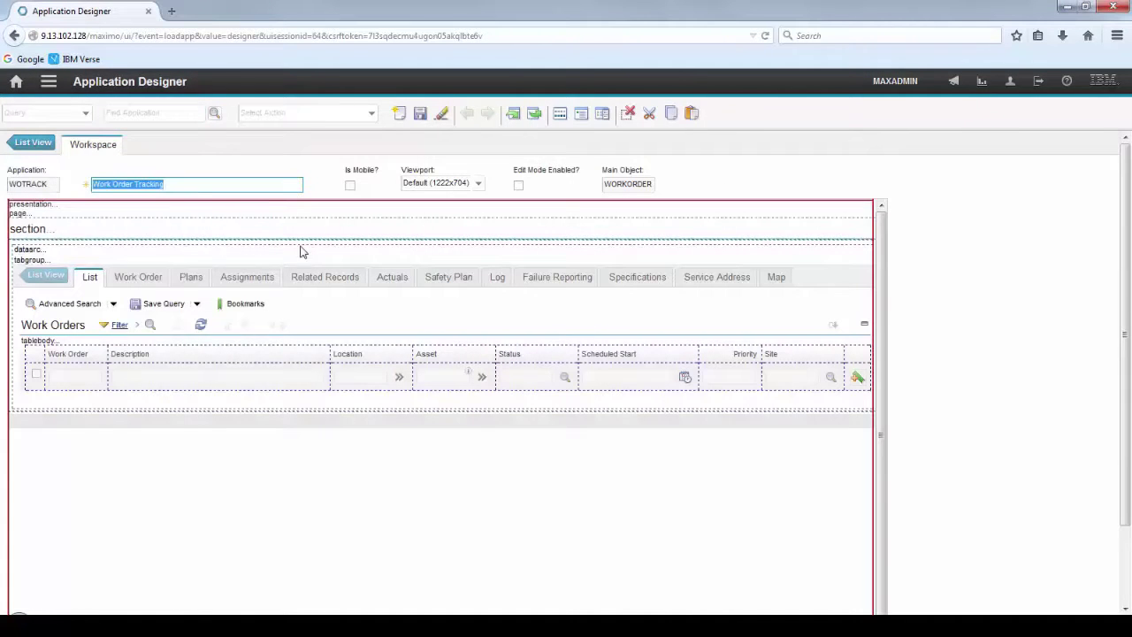
# Add a textbox control below the Repair Facility Site field in the first section of the Work Order tab
pyautogui.click(134, 277)
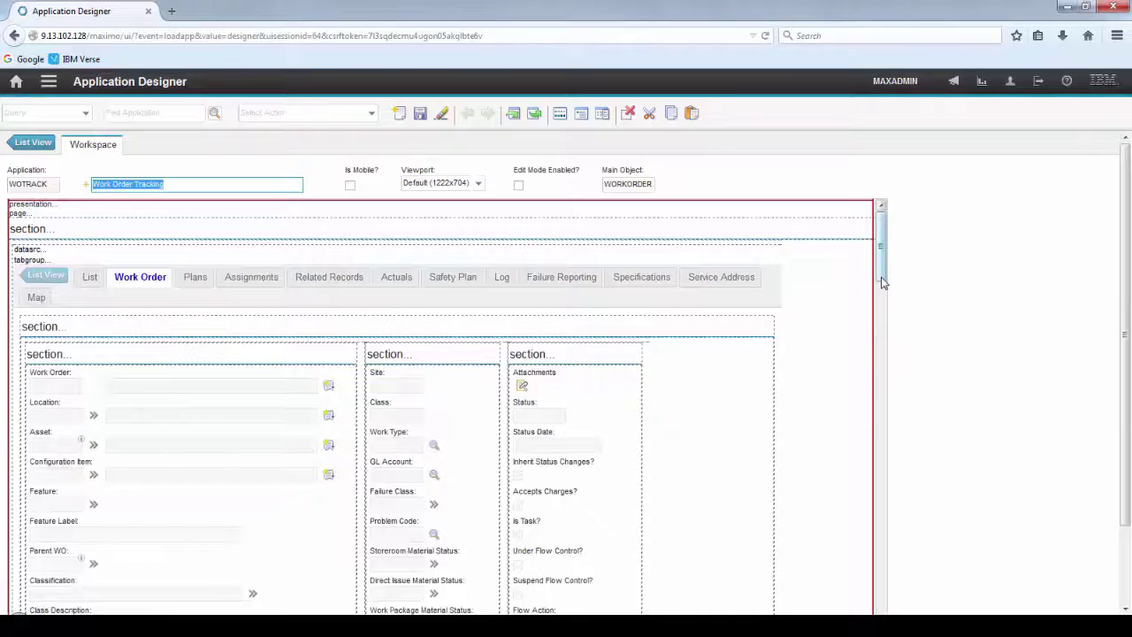
pyautogui.moveTo(881, 281); pyautogui.dragTo(885, 325)
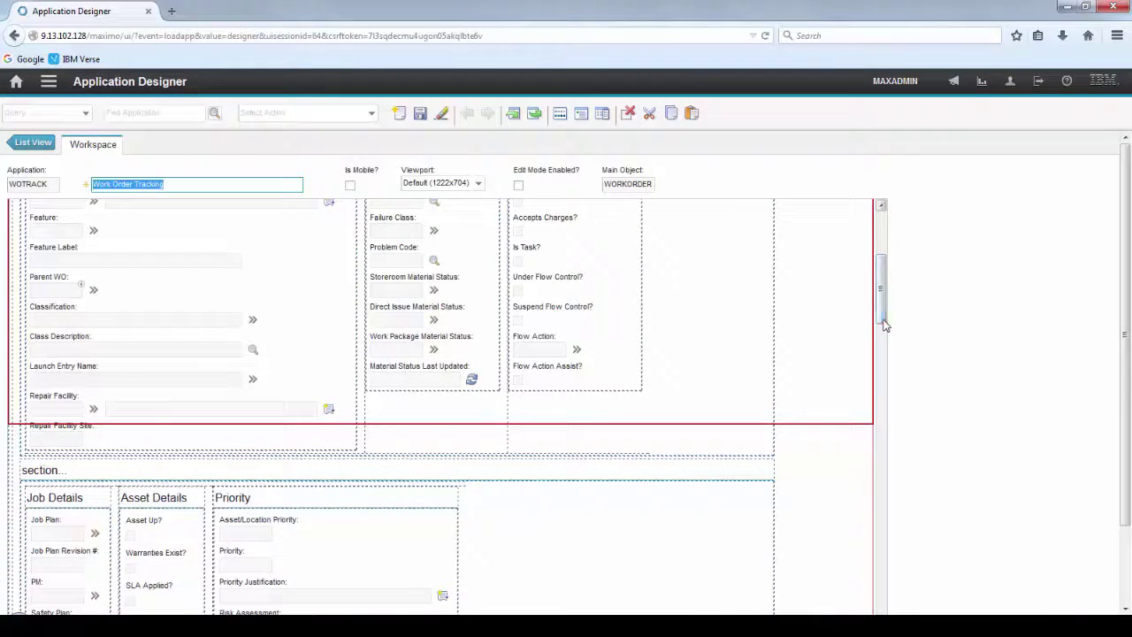
pyautogui.click(566, 118)
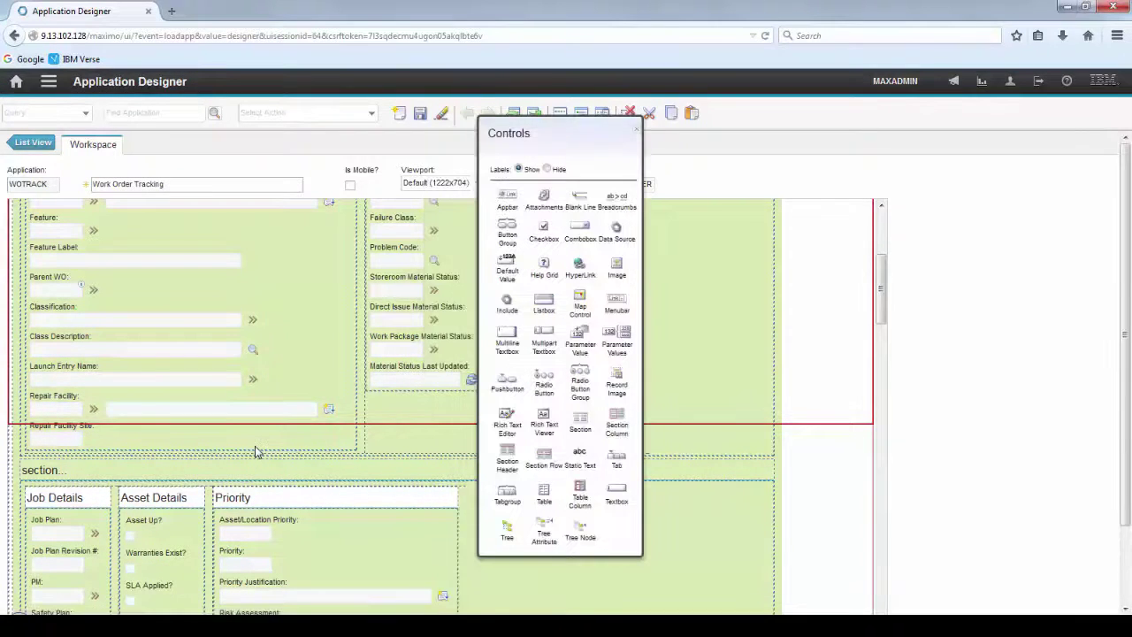
pyautogui.moveTo(618, 492); pyautogui.dragTo(100, 461)
# Bind the new textbox to the DEPARTMENT attribute with the VALUELIST lookup, and save the application definition
pyautogui.rightClick(60, 466)
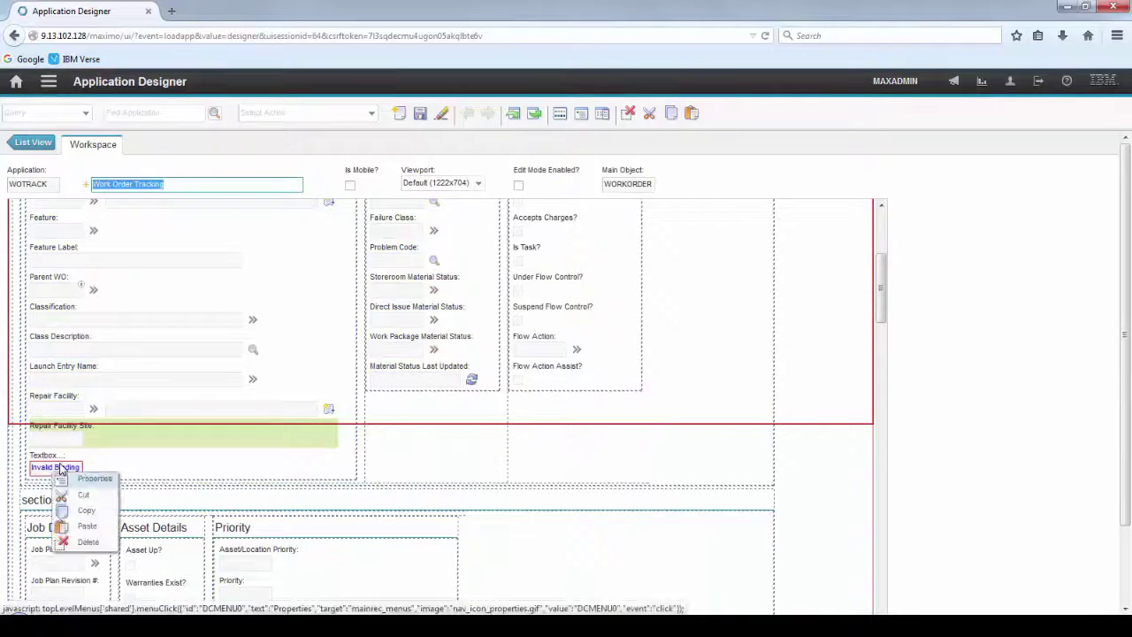
pyautogui.click(89, 478)
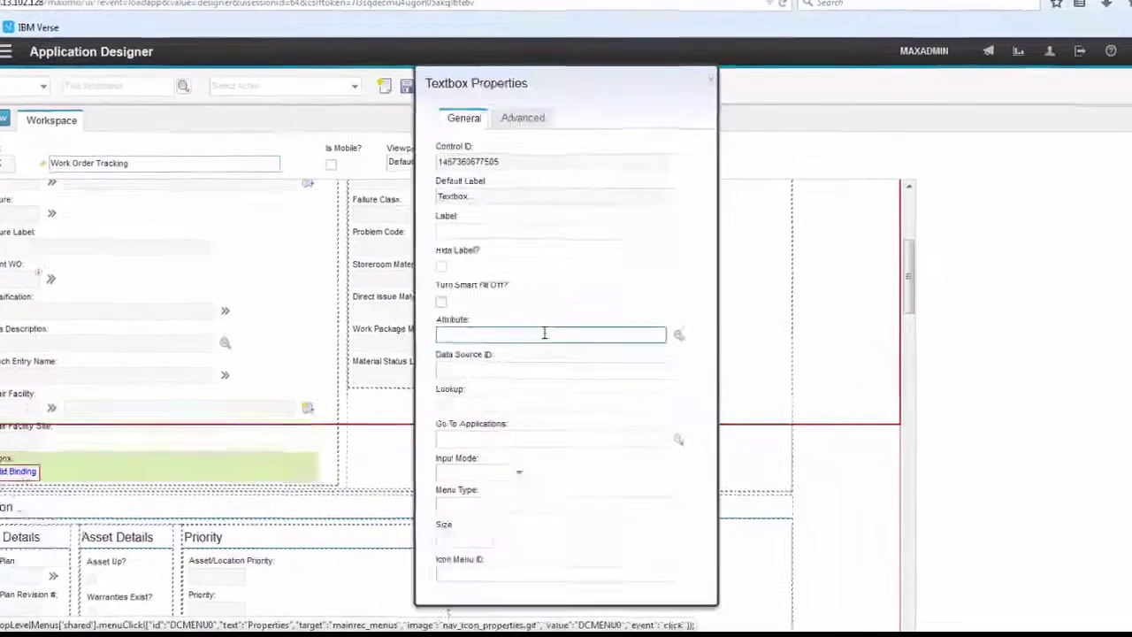
pyautogui.click(550, 343)
pyautogui.write('department')
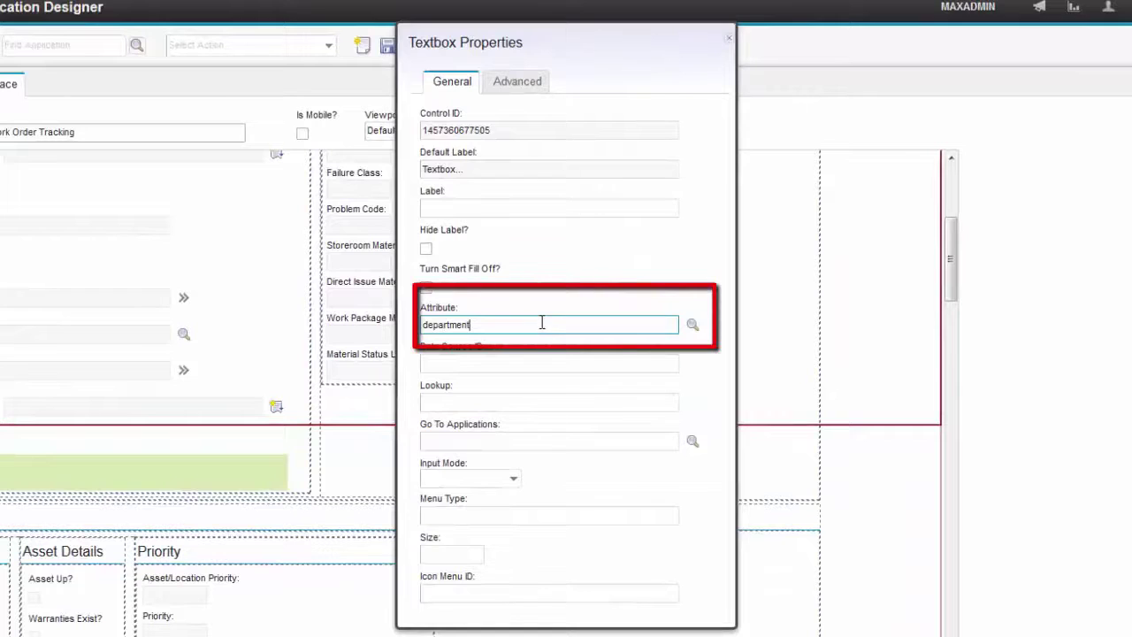
pyautogui.press('Tab')
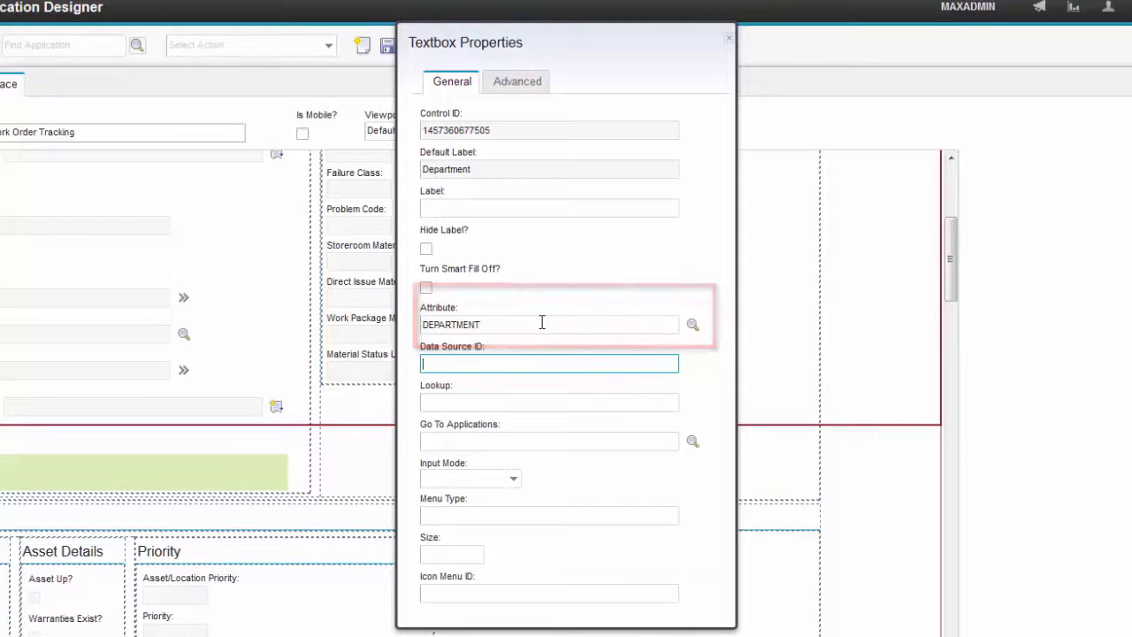
pyautogui.press('Tab')
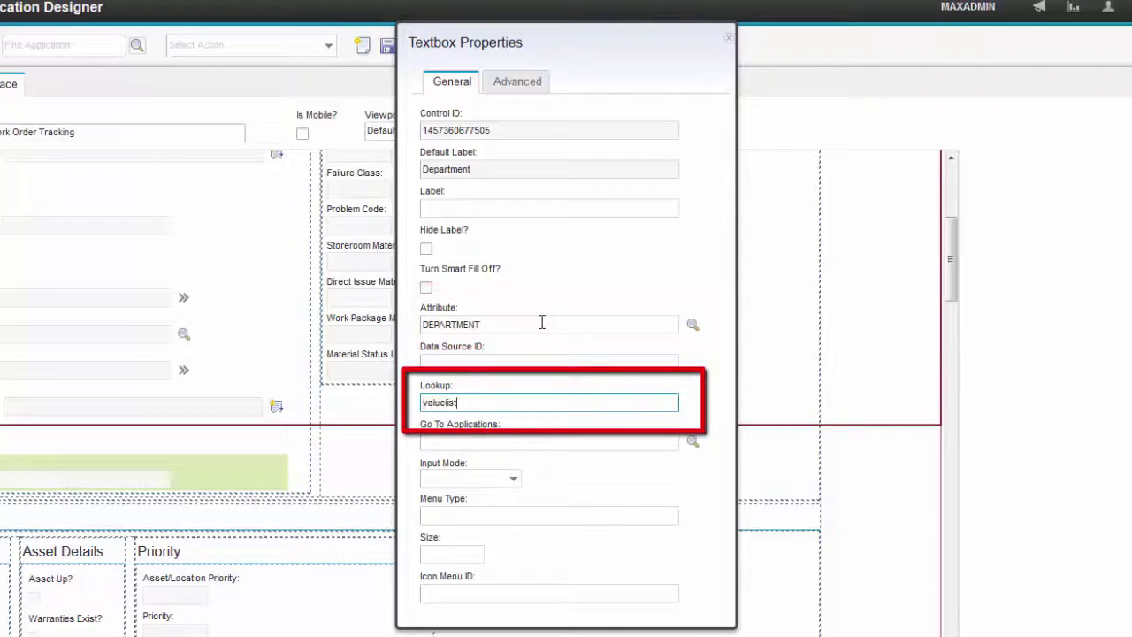
pyautogui.write('valuelist')
pyautogui.press('Tab')
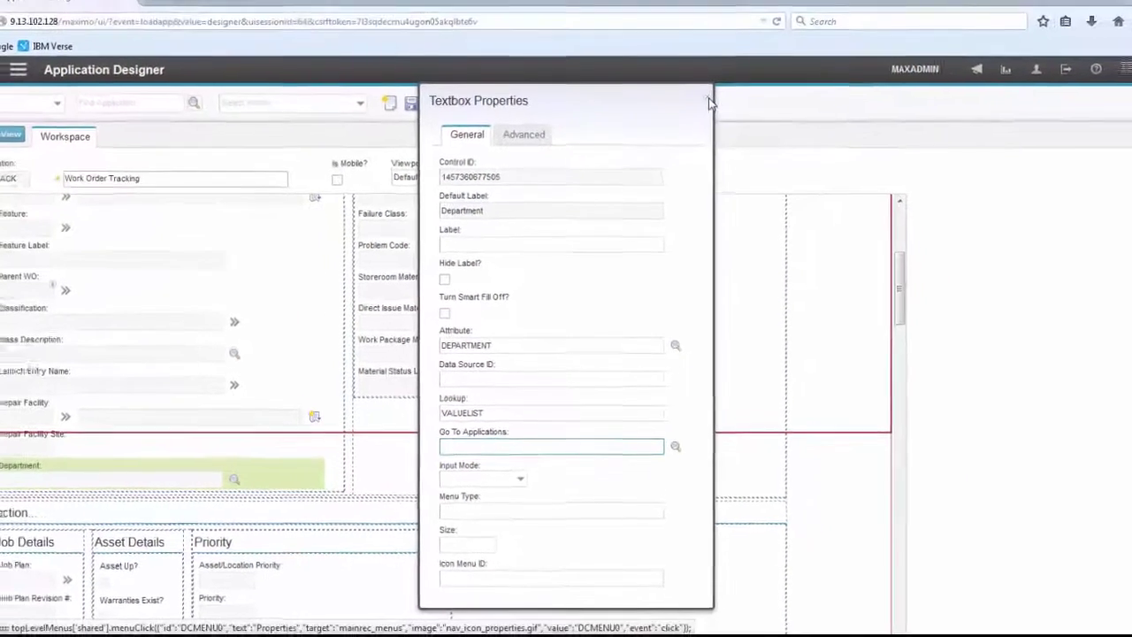
pyautogui.click(728, 41)
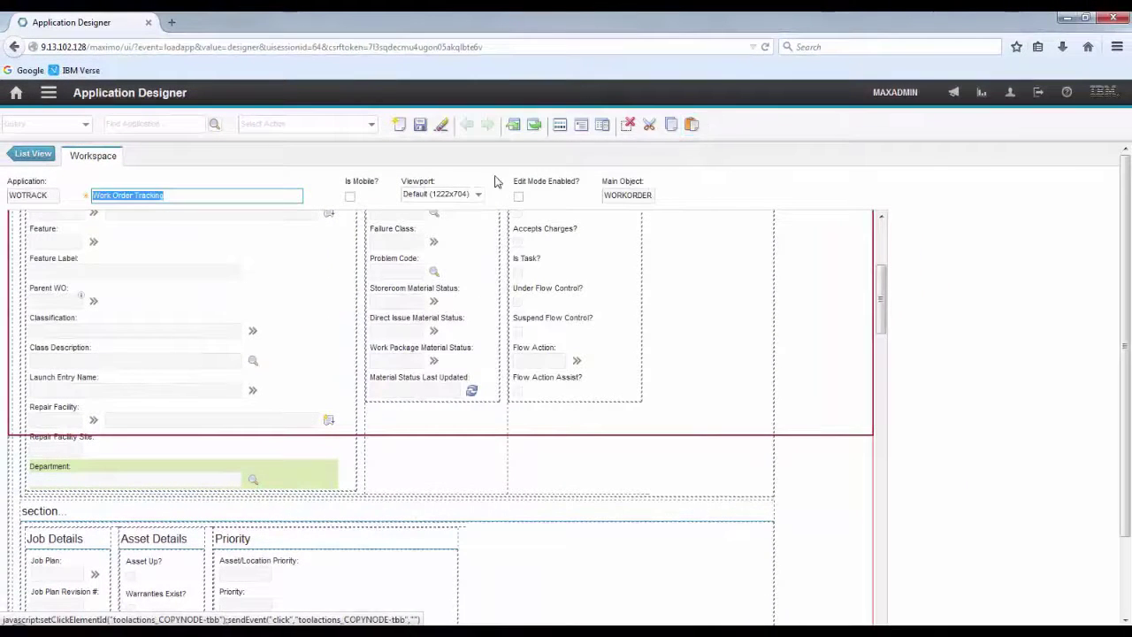
pyautogui.click(421, 126)
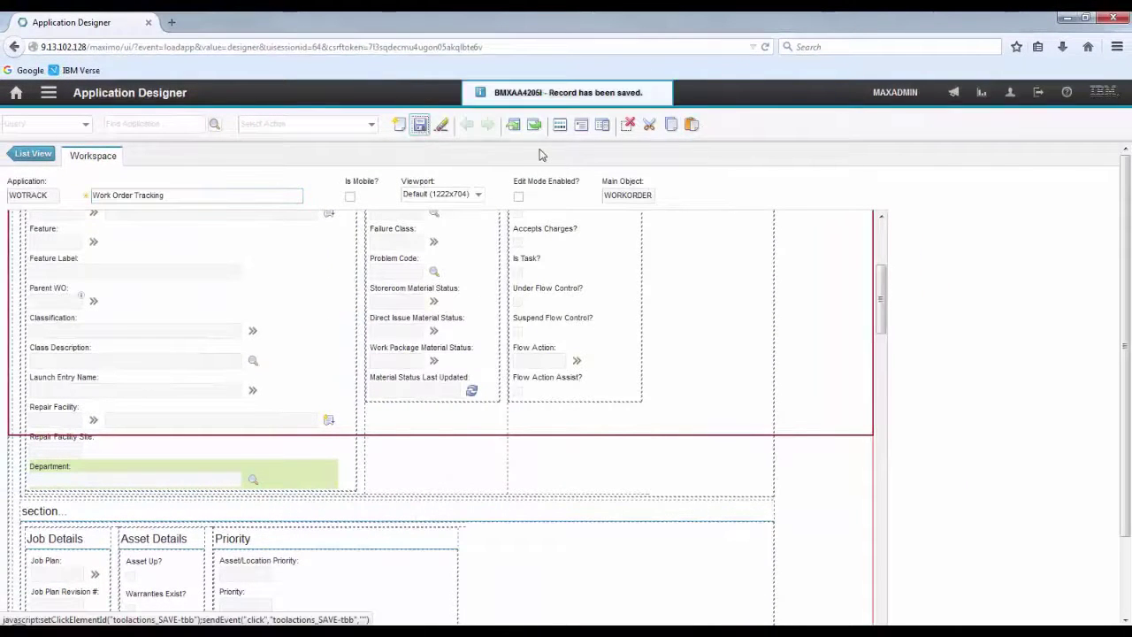
# Switch to Work Order Tracking and create a new work order with the description "Test ALN Domain"
pyautogui.click(51, 97)
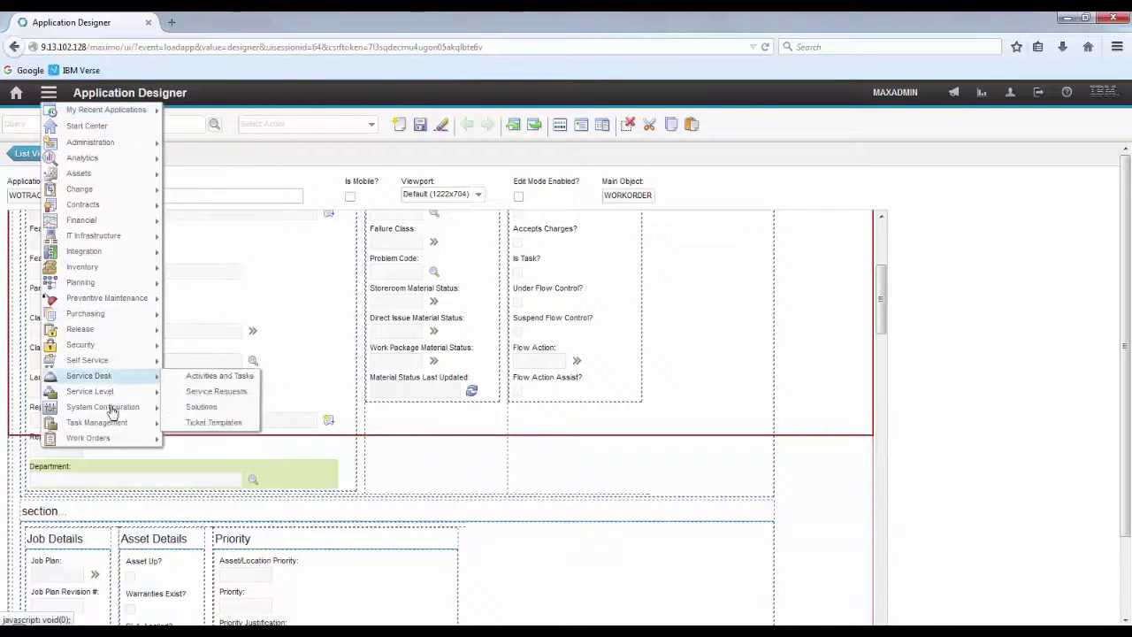
pyautogui.moveTo(113, 439)
pyautogui.click(200, 442)
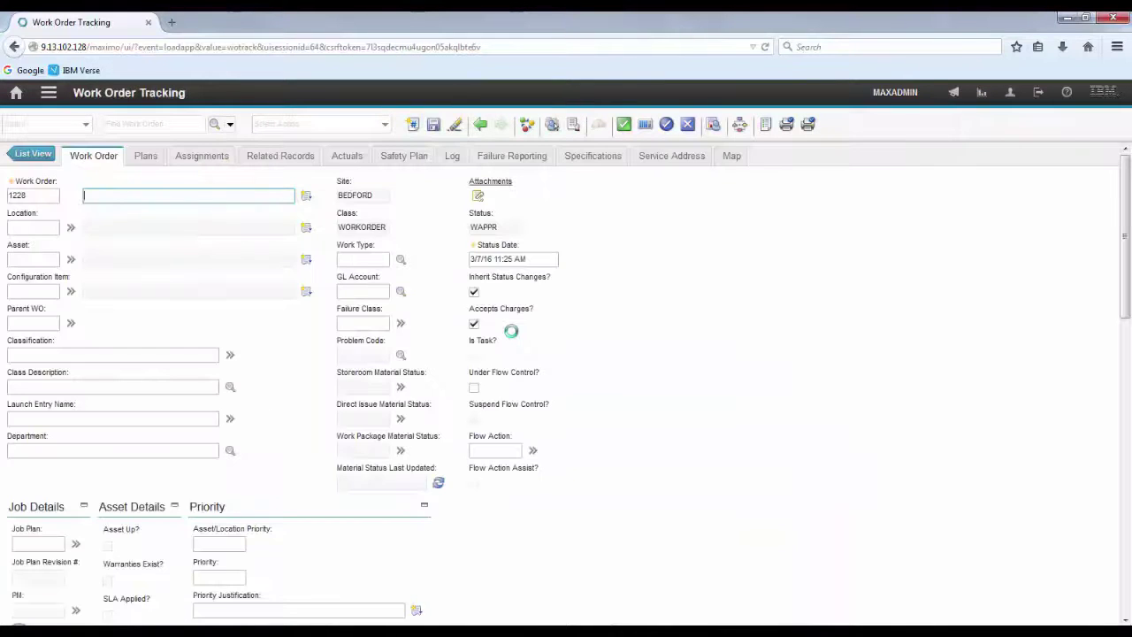
pyautogui.click(32, 227)
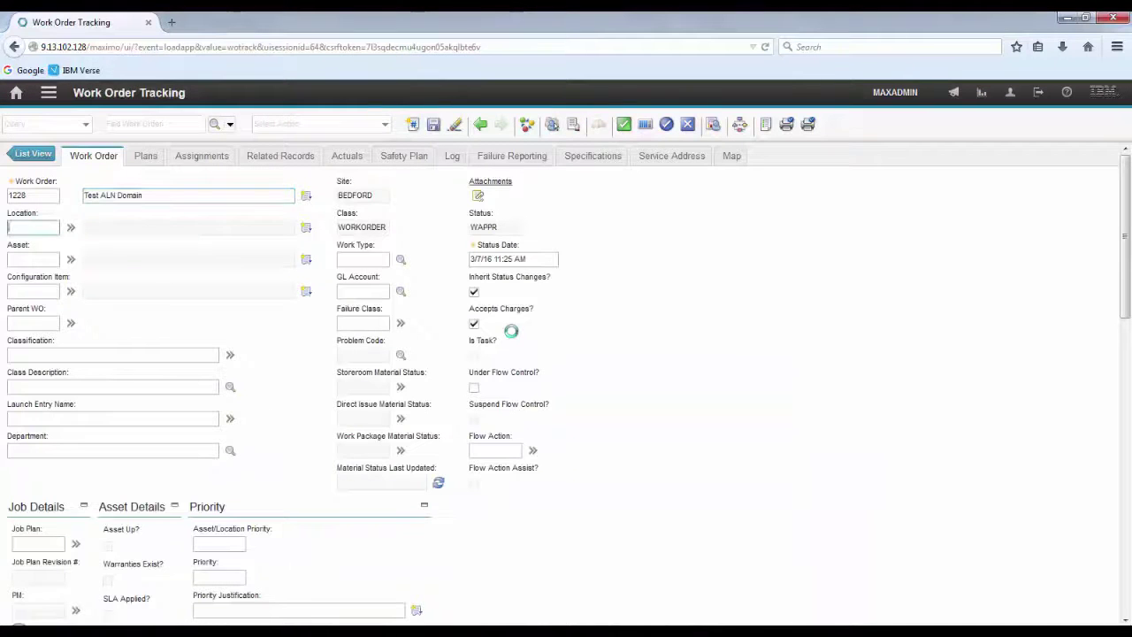
# Test the Department value list by choosing FINANCIAL, HR and IT in turn, leaving IT selected
pyautogui.click(230, 452)
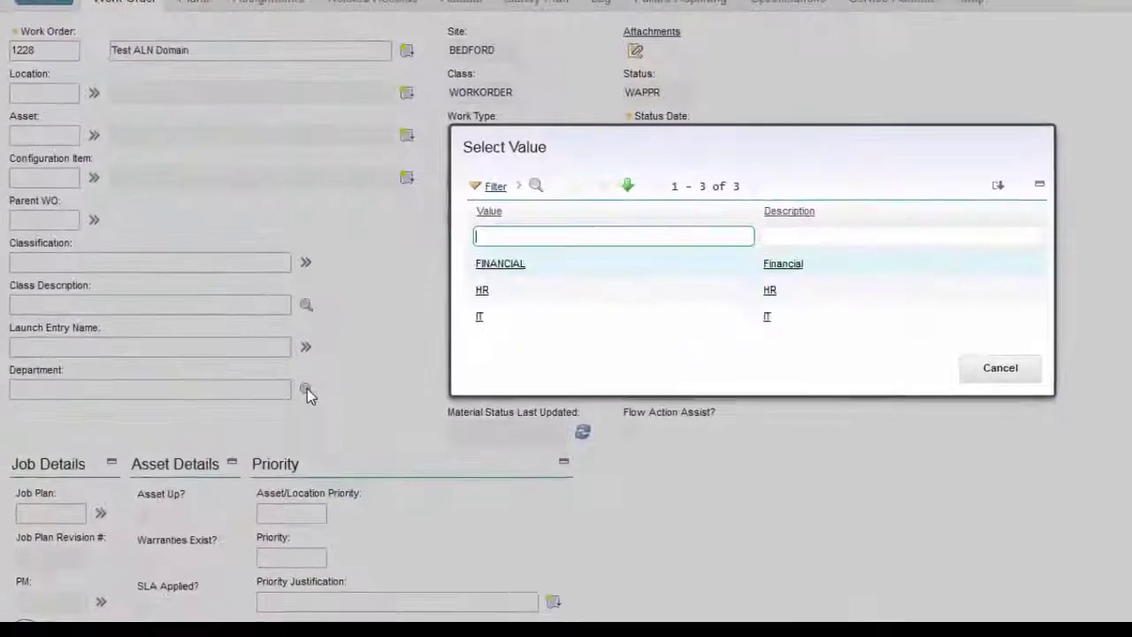
pyautogui.click(511, 268)
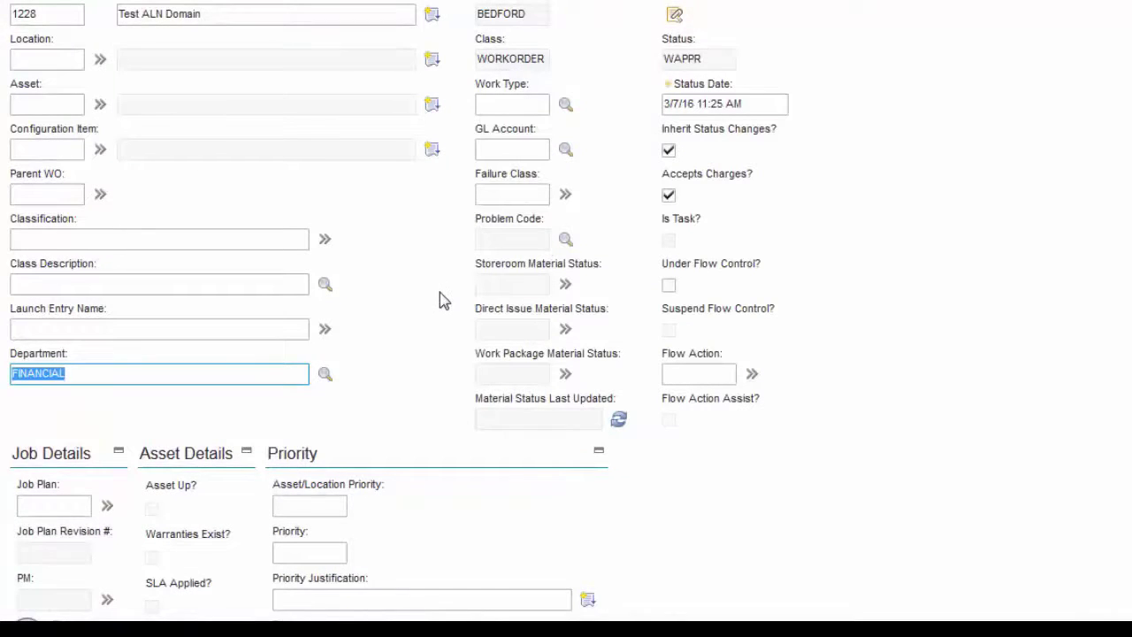
pyautogui.click(325, 374)
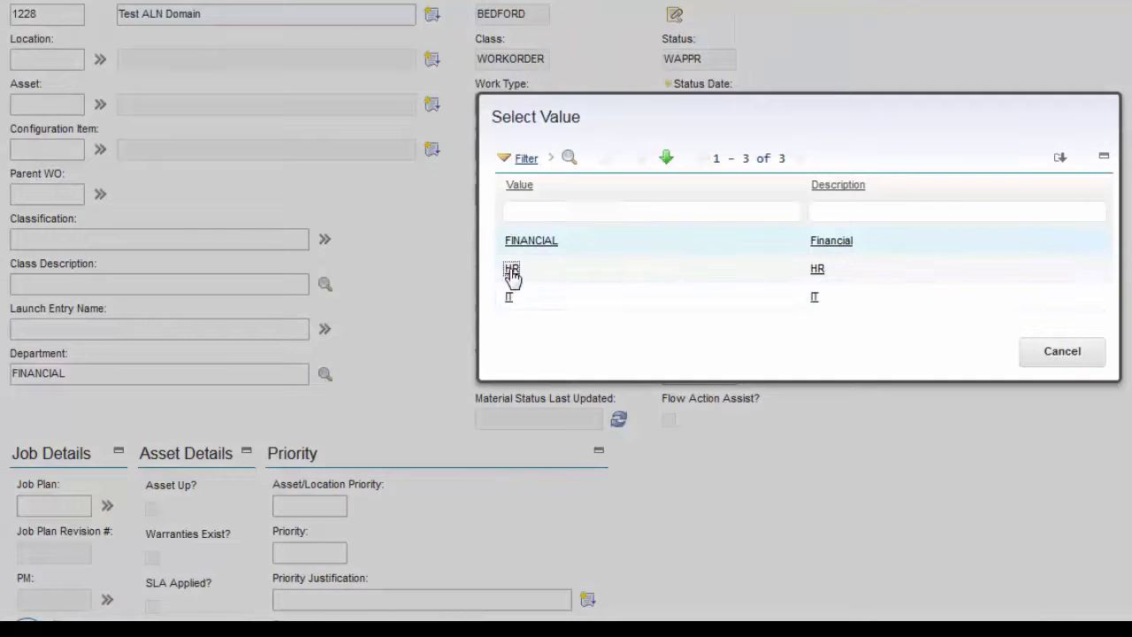
pyautogui.click(512, 269)
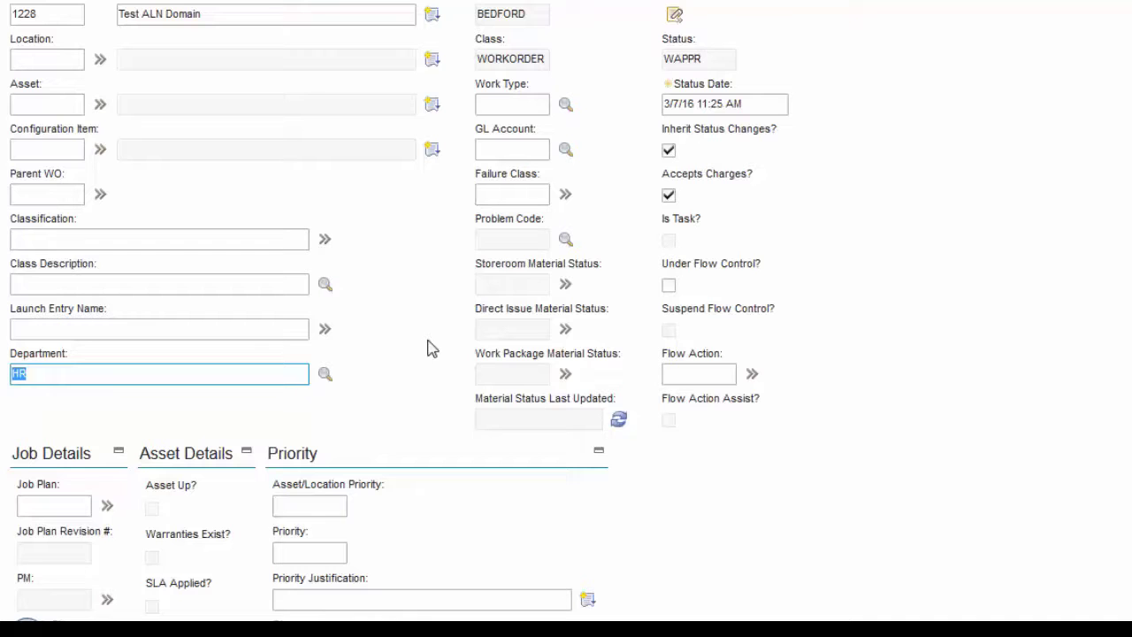
pyautogui.click(326, 375)
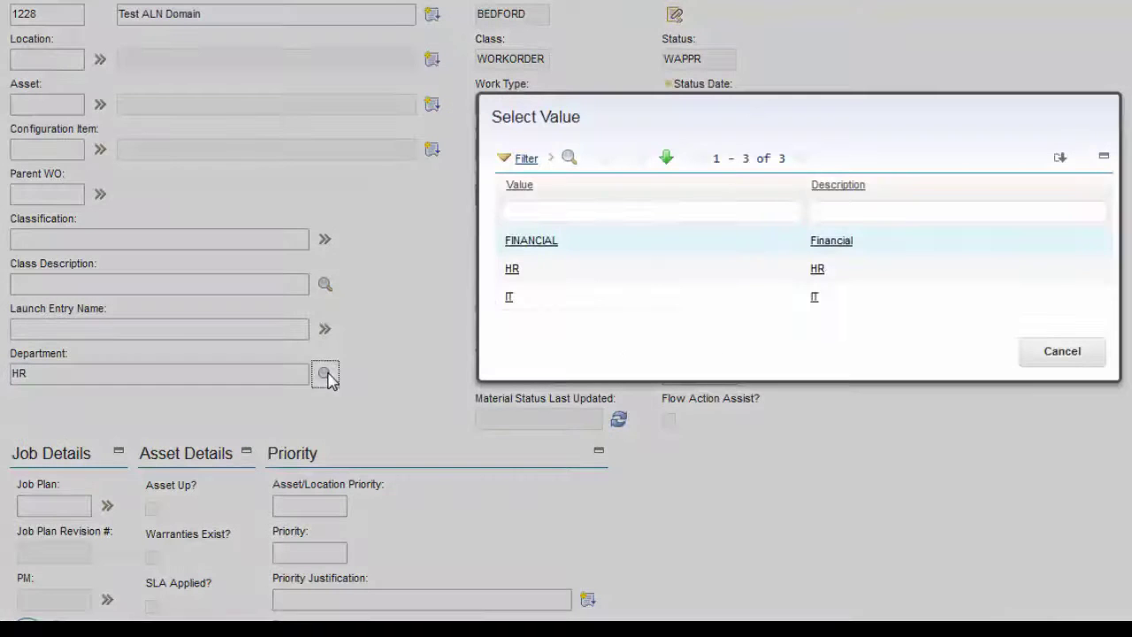
pyautogui.click(509, 298)
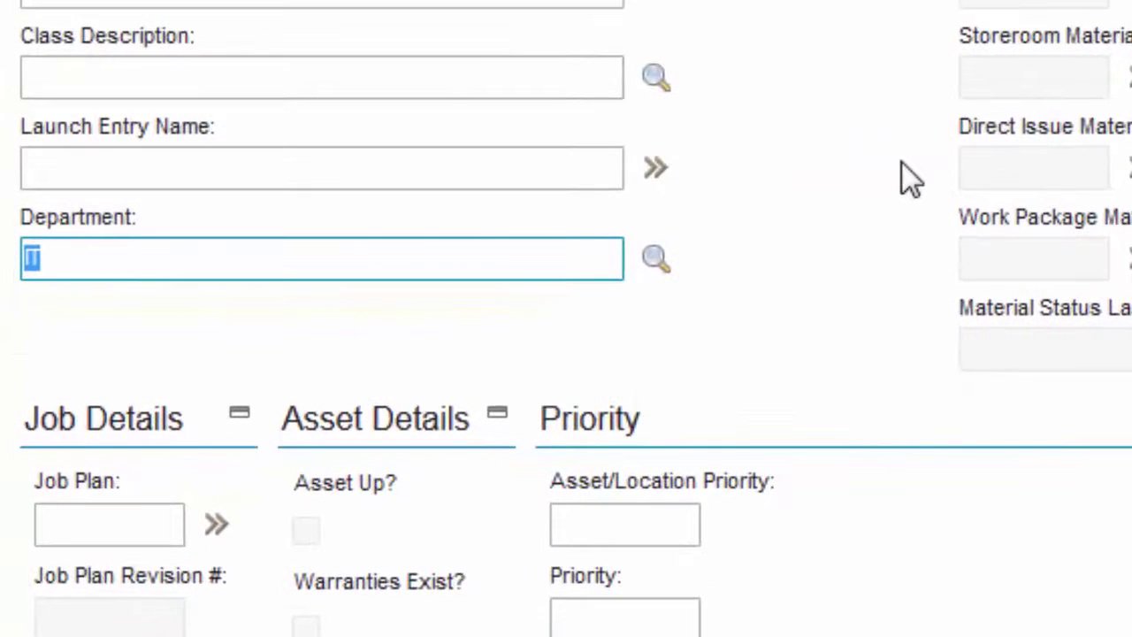
# Try to enter "sales" as the department, inspect the field's validation details and go back to the previous value
pyautogui.write('sales')
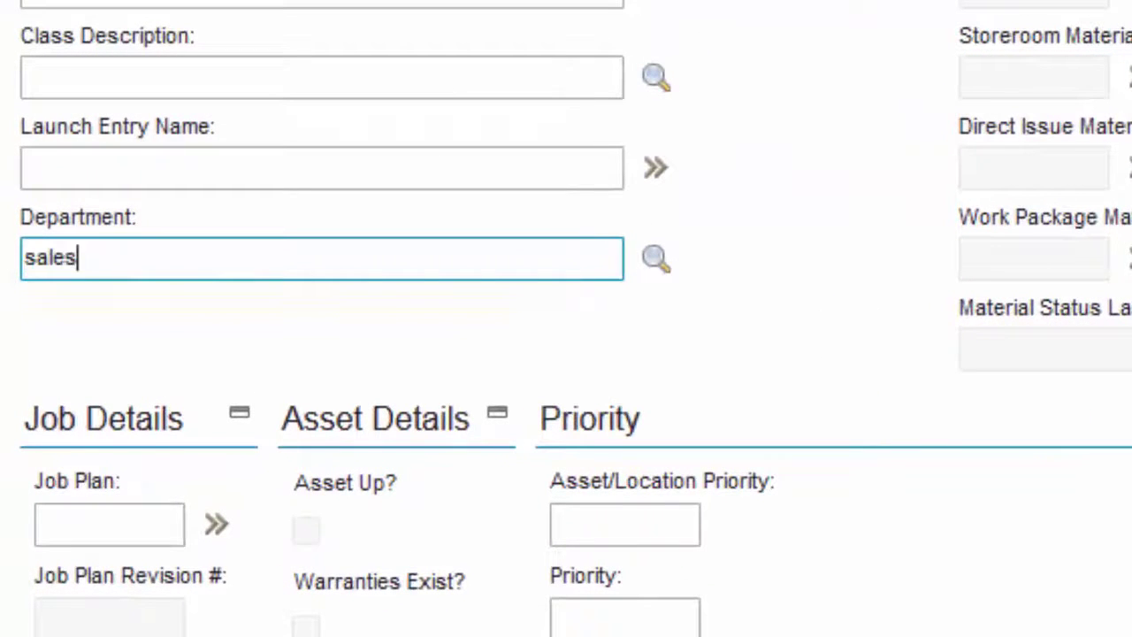
pyautogui.press('Tab')
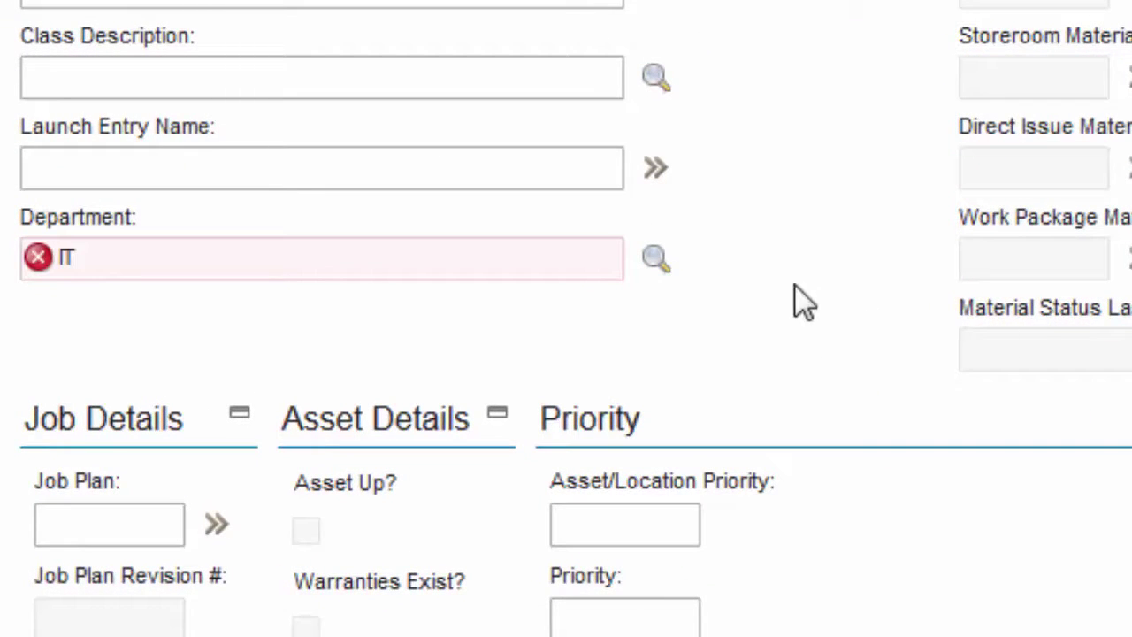
pyautogui.click(35, 270)
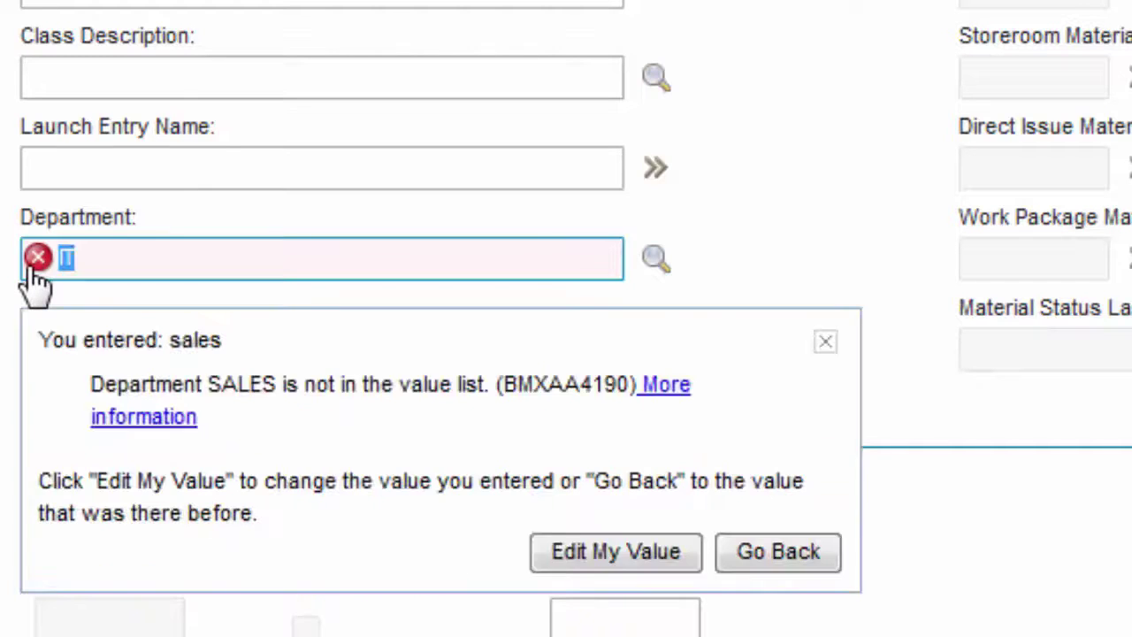
pyautogui.moveTo(123, 385); pyautogui.dragTo(523, 403)
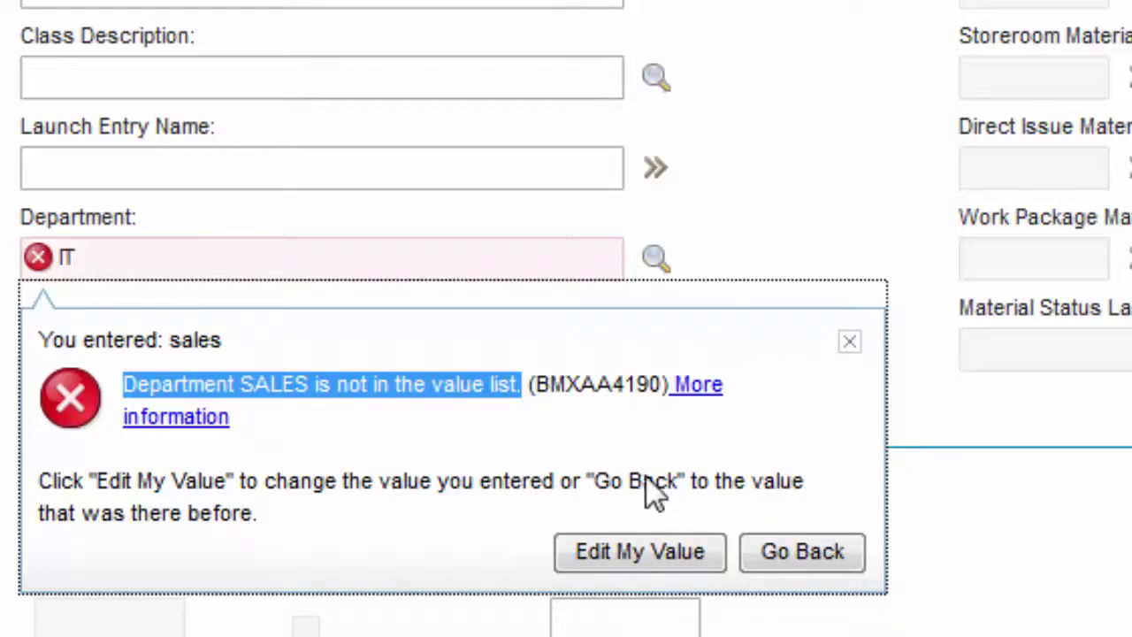
pyautogui.click(761, 550)
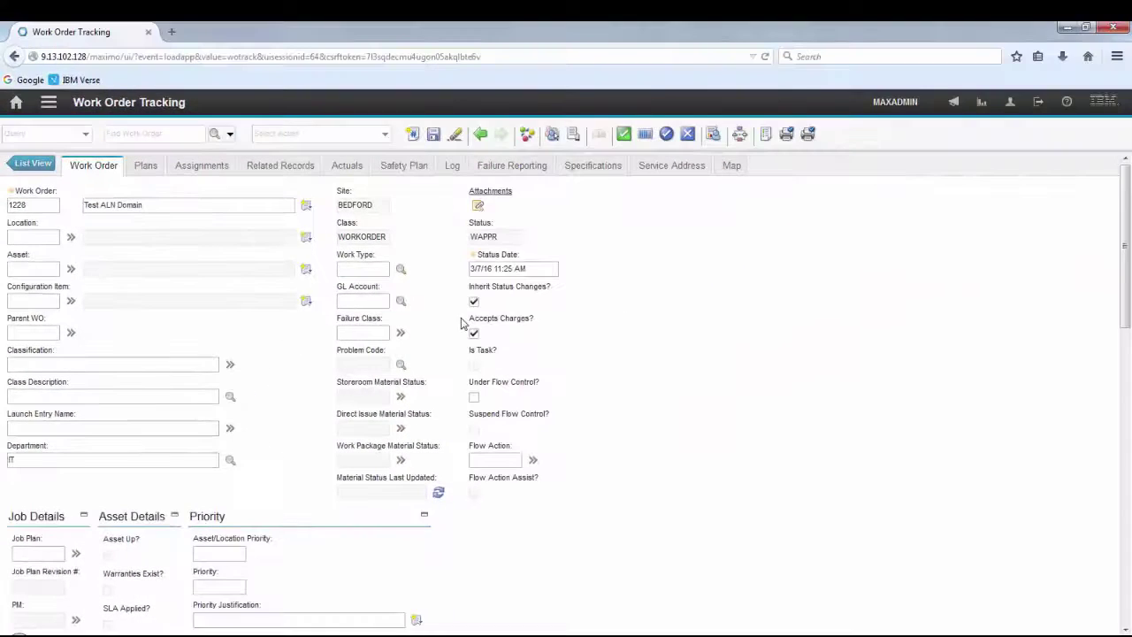
# Save the new work order
pyautogui.click(434, 134)
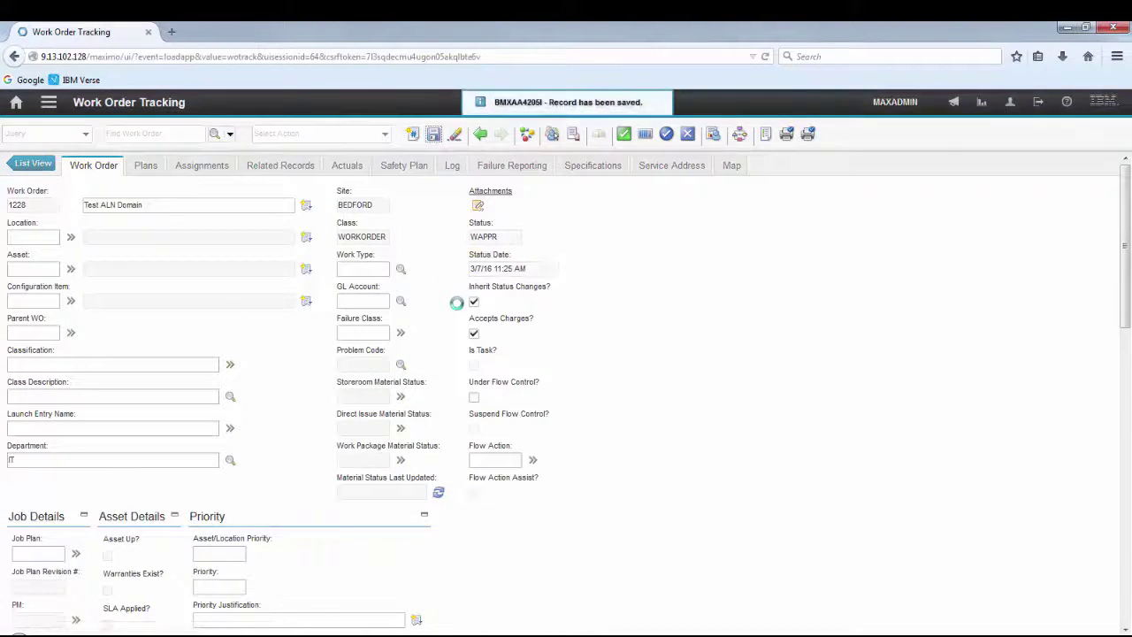